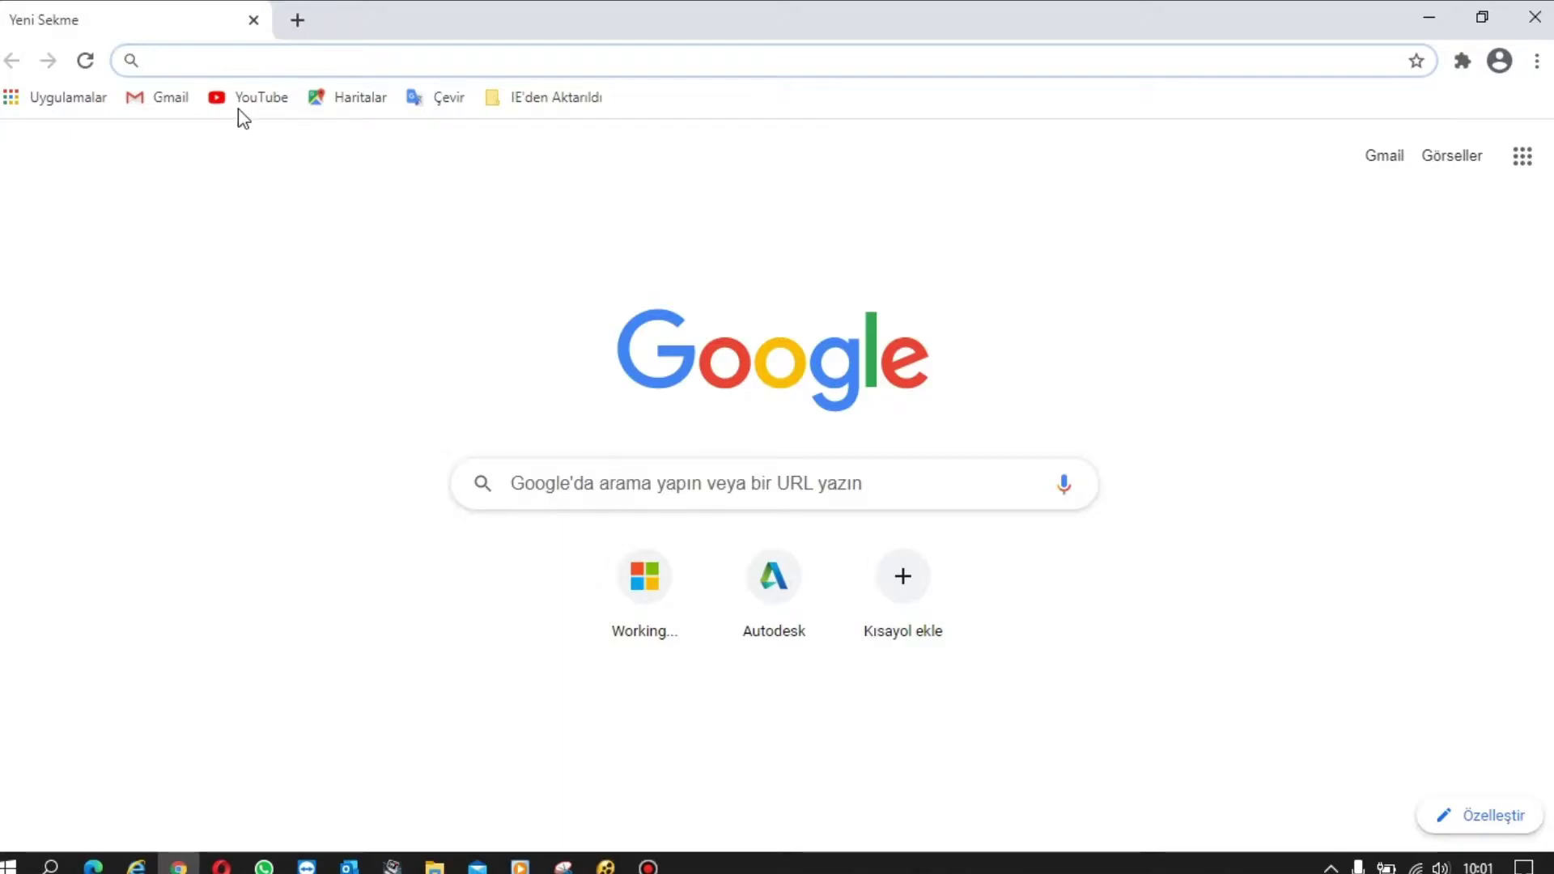
# - Go to manage.autodesk.com and sign in with the saved e-mail and password
pyautogui.click(272, 63)
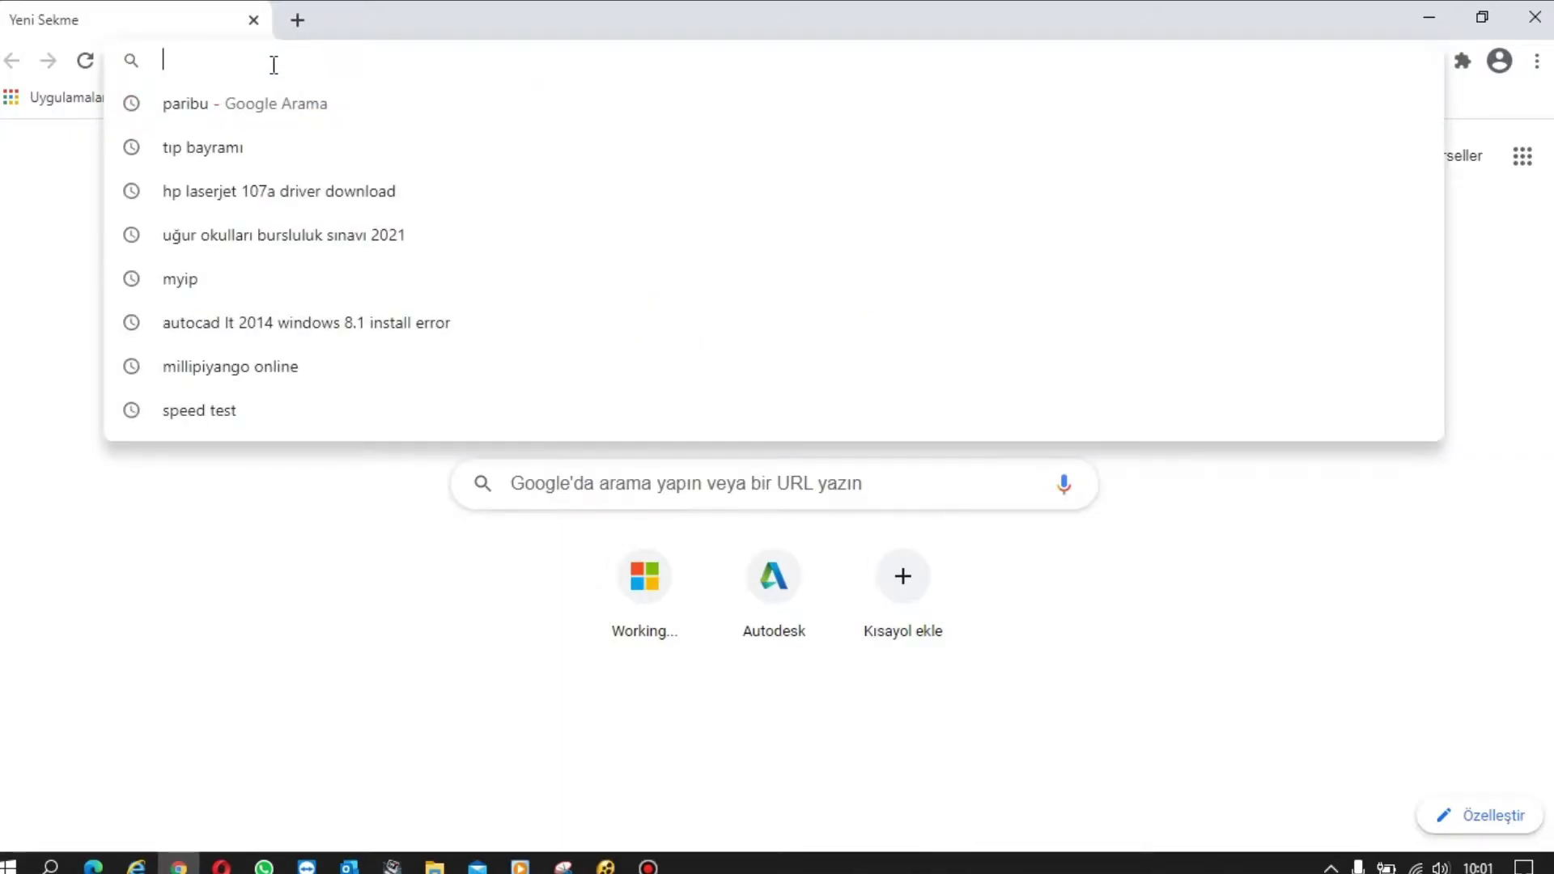
pyautogui.write('manage.aut')
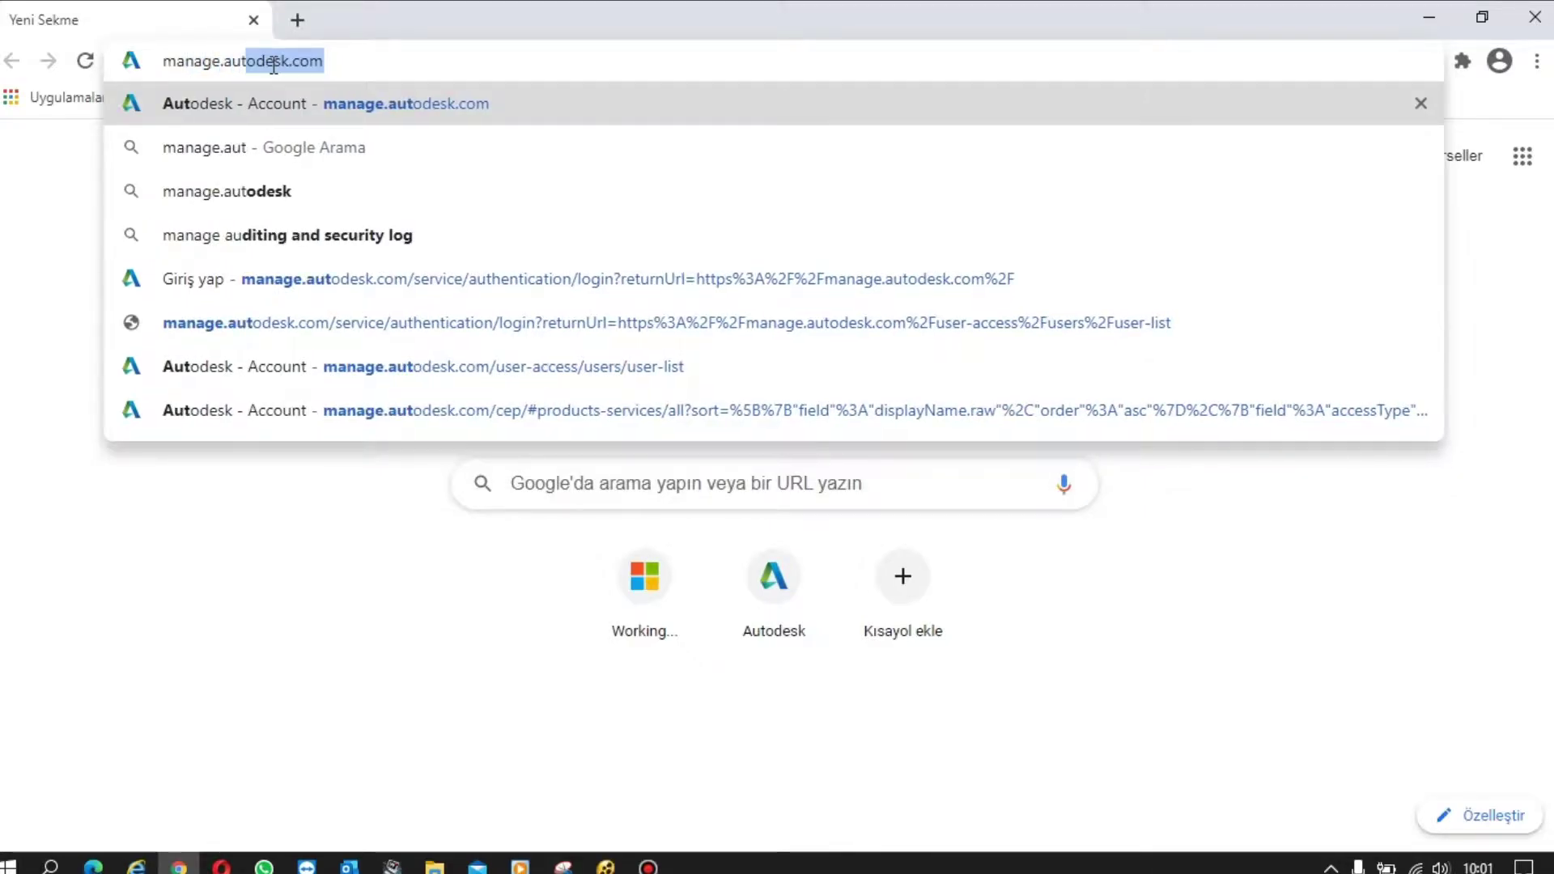
pyautogui.write('odesk.com')
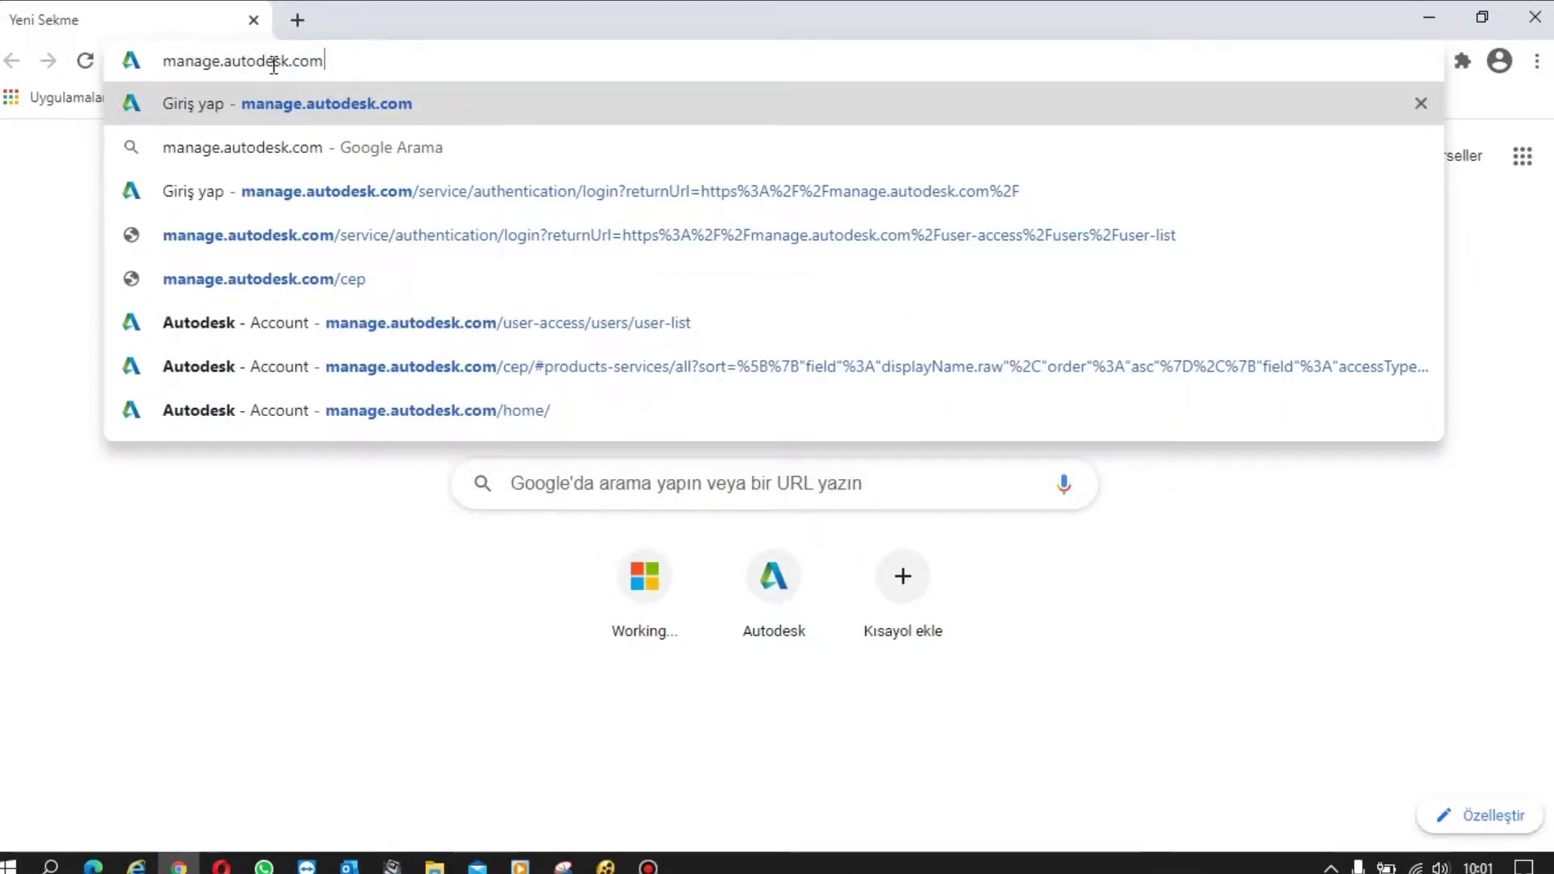
pyautogui.press('Return')
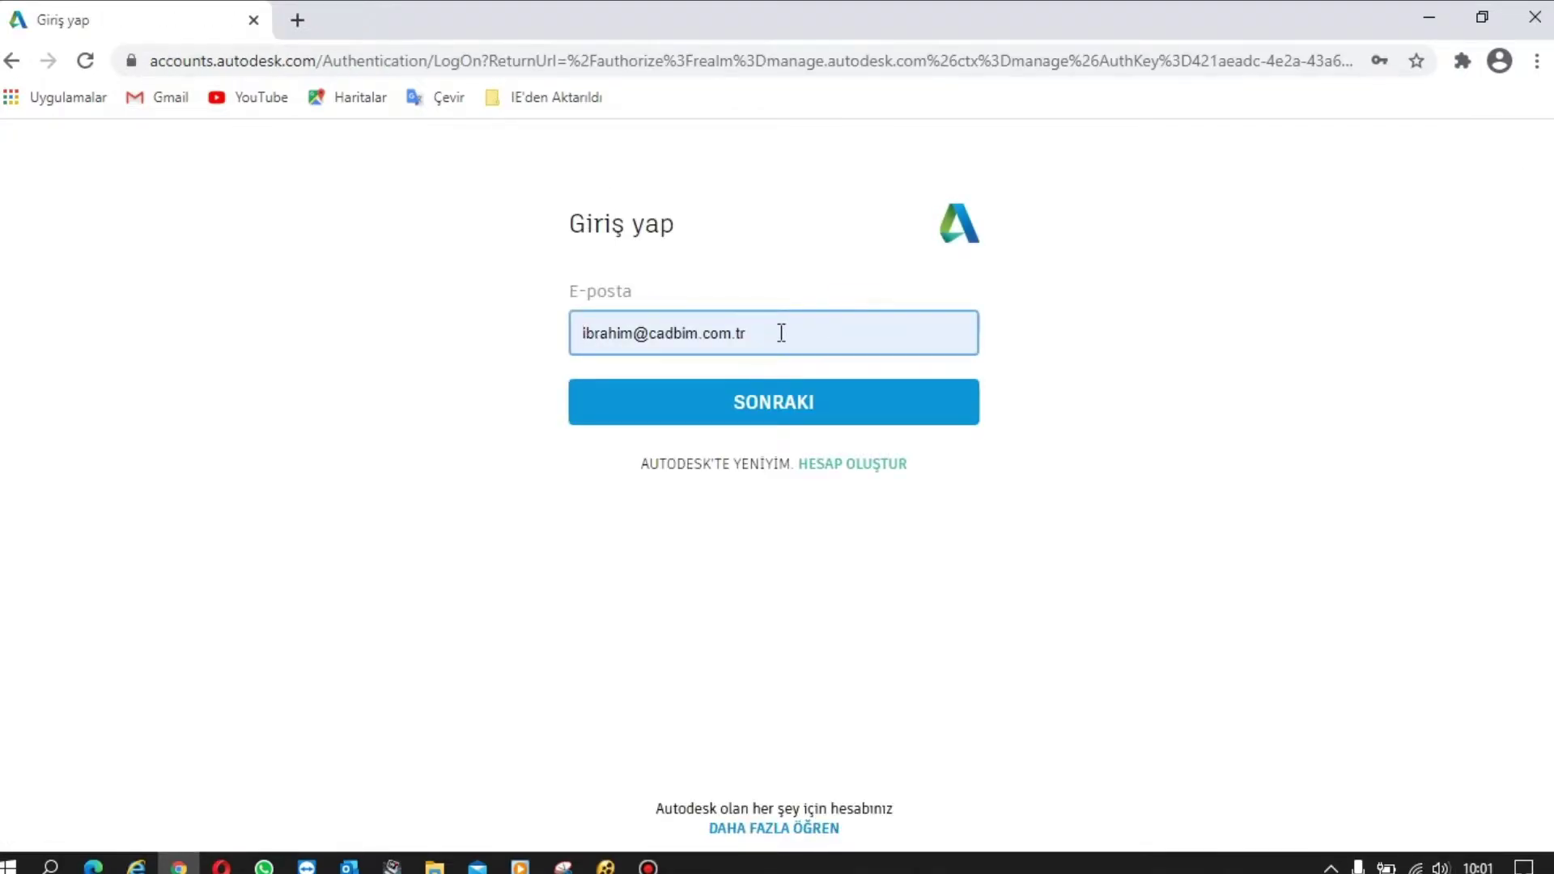
pyautogui.click(784, 416)
pyautogui.click(770, 486)
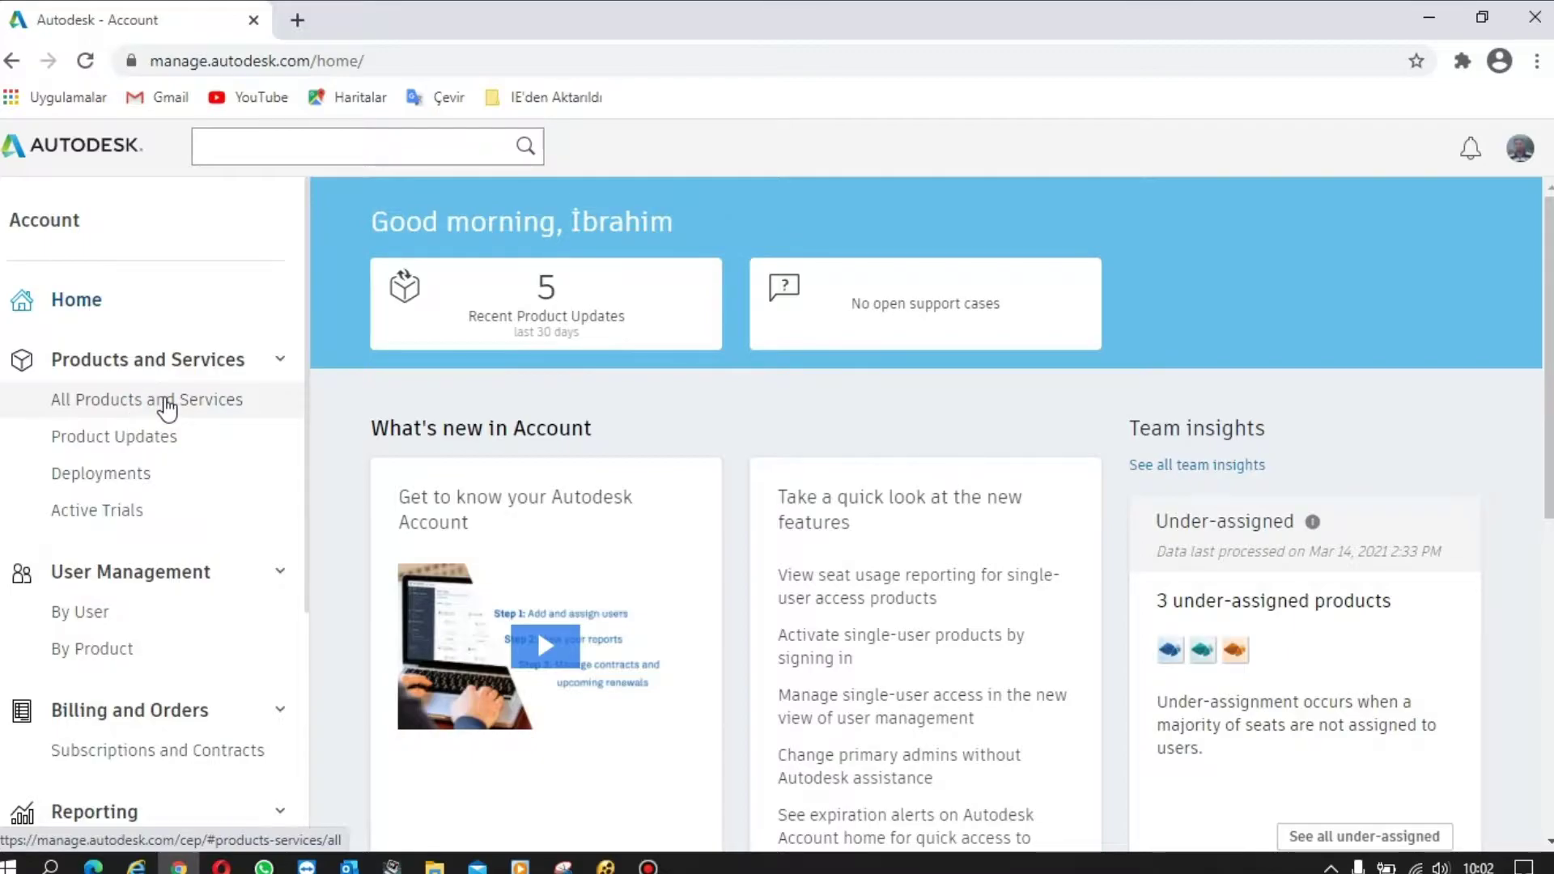
# - Open All Products and Services and look through the 18 listed products, including AutoCAD
pyautogui.click(167, 402)
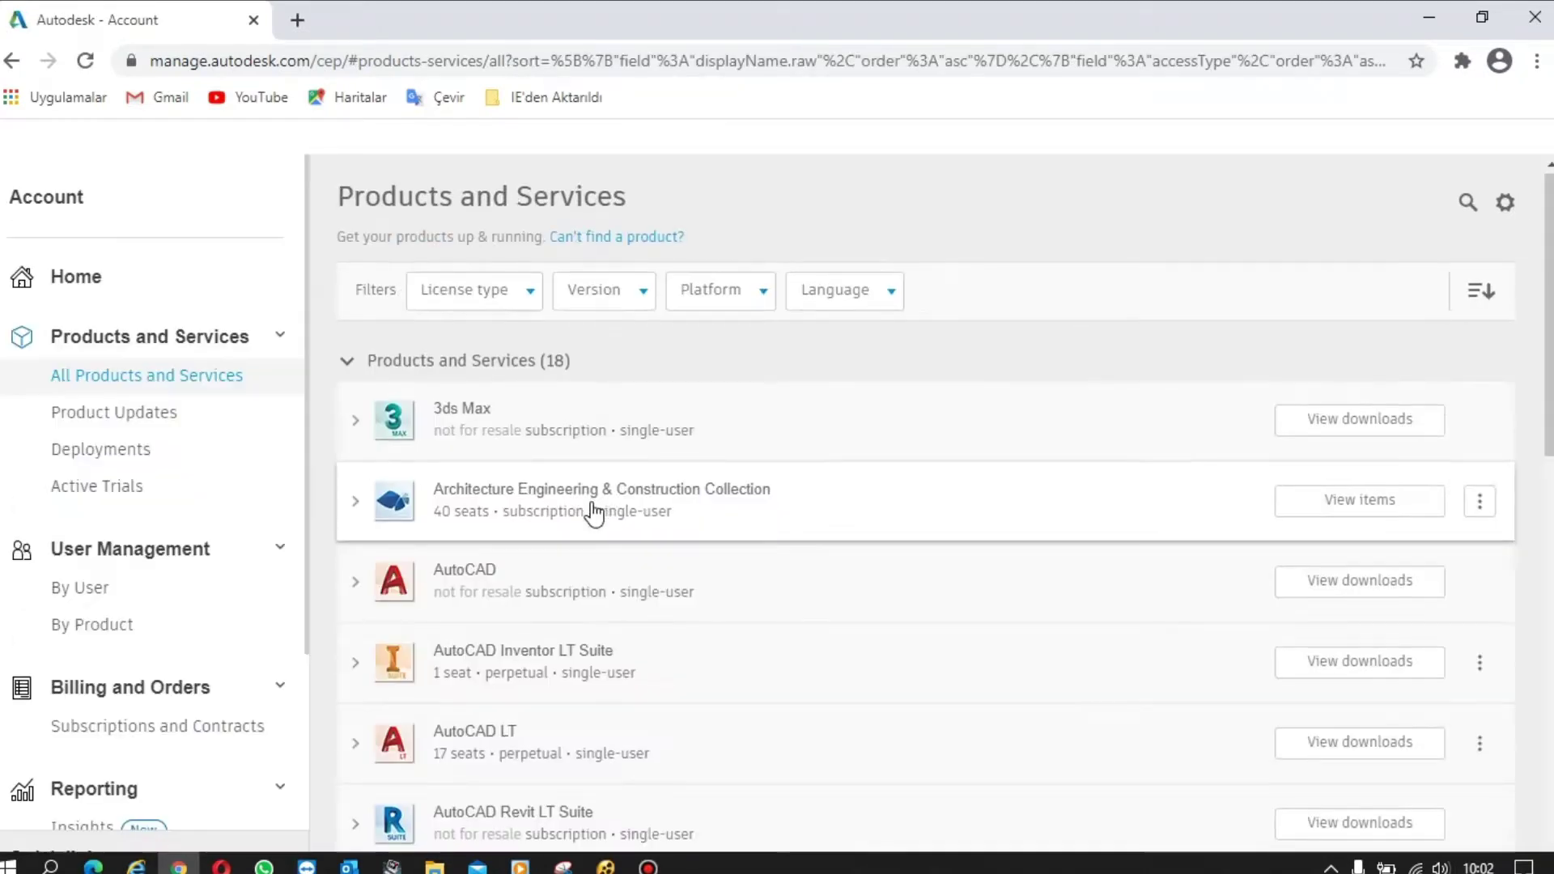
pyautogui.scroll(-8, 591, 510)
pyautogui.scroll(4, 589, 510)
pyautogui.scroll(4, 590, 513)
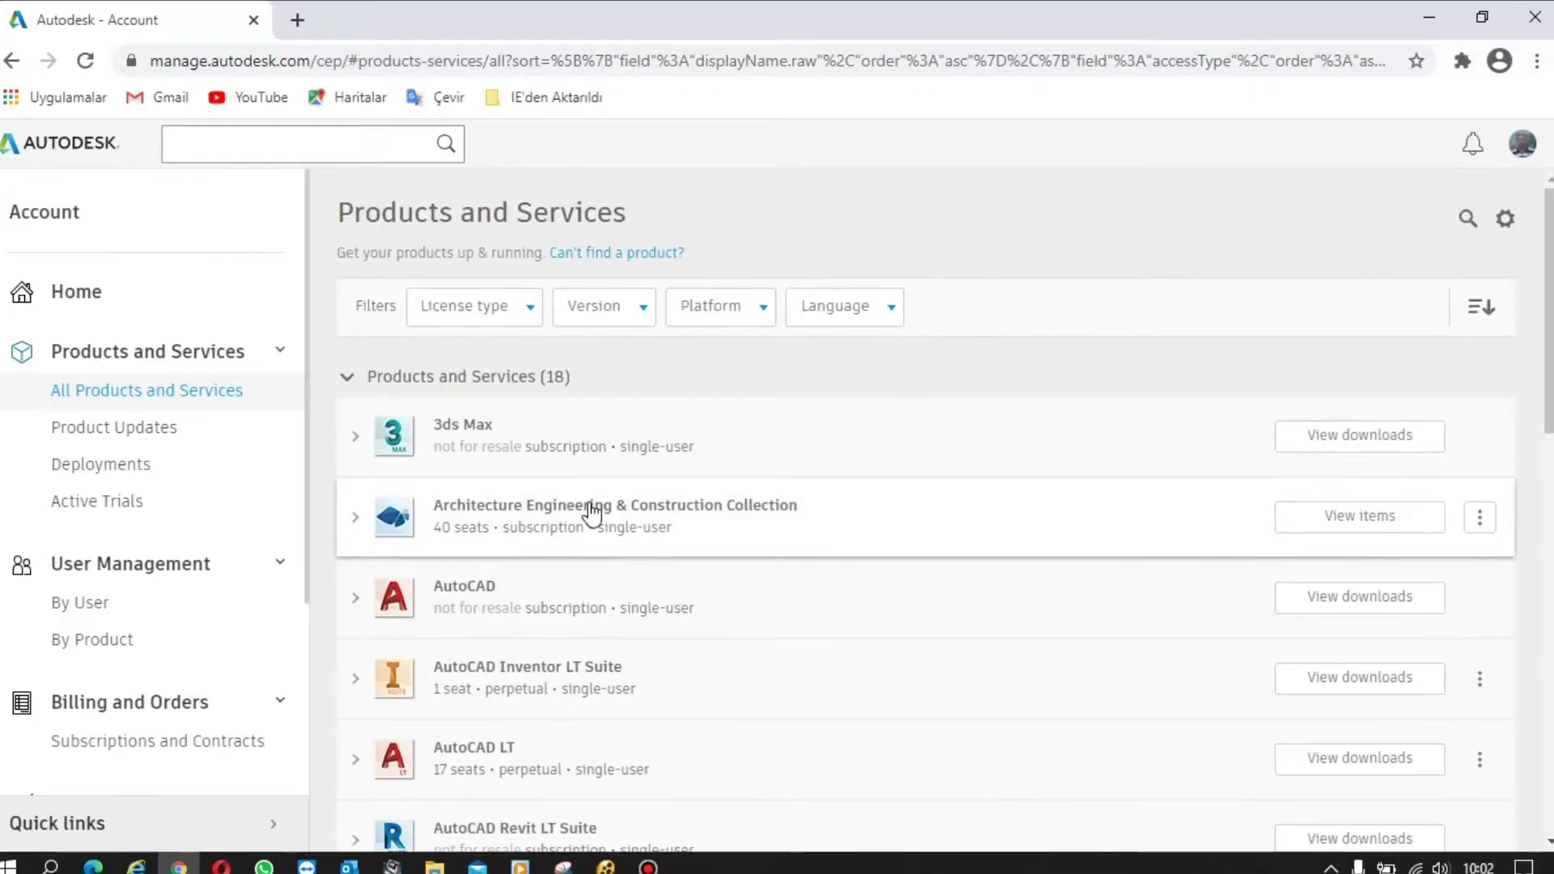
pyautogui.scroll(-2, 478, 477)
pyautogui.scroll(-6, 481, 491)
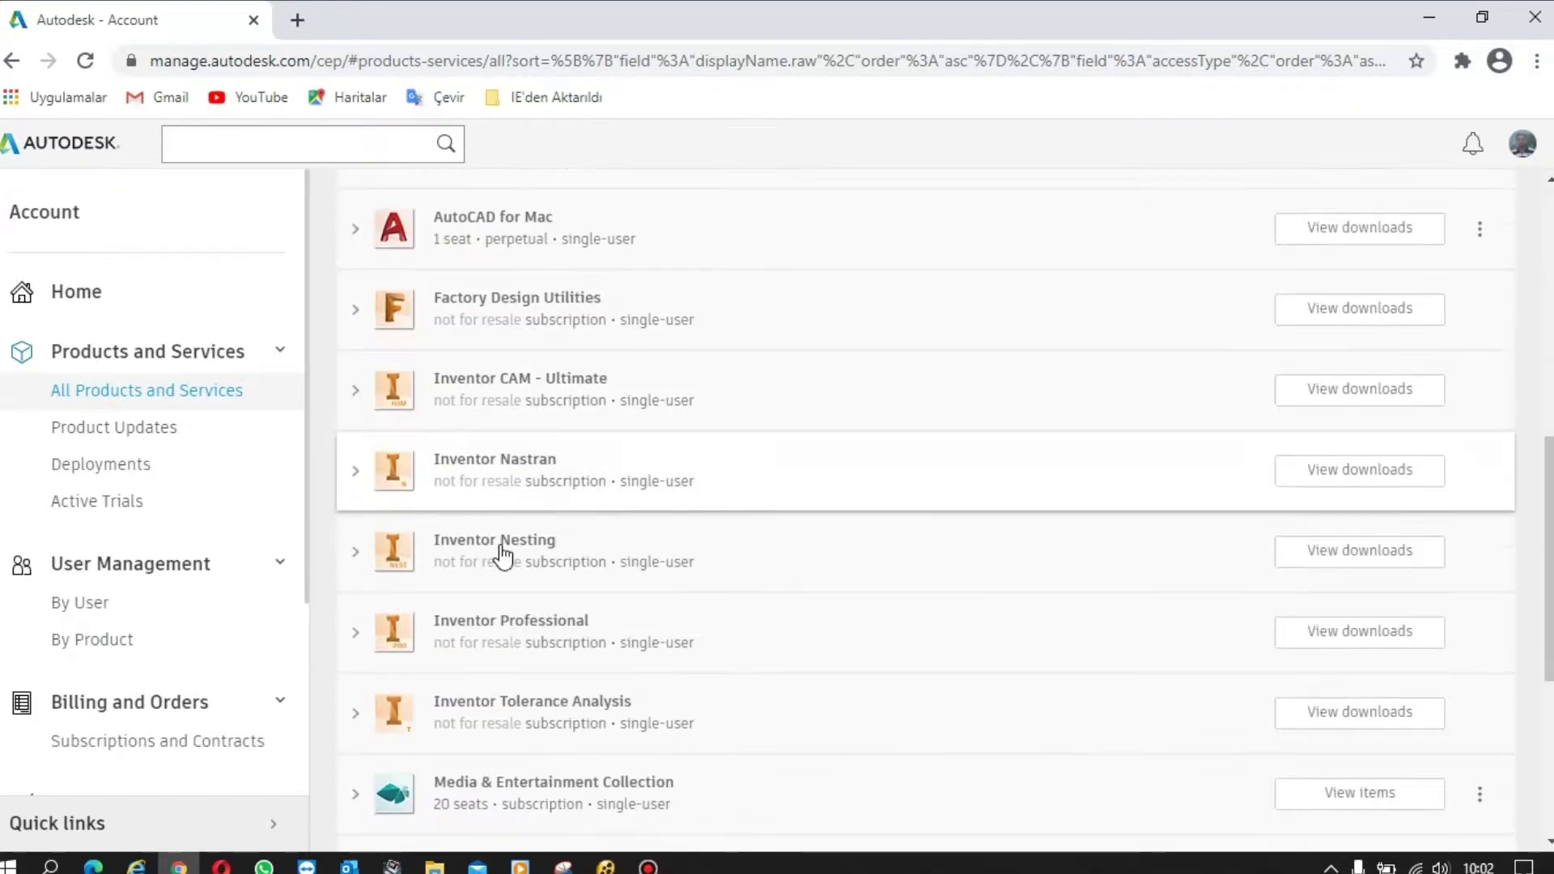
pyautogui.scroll(8, 514, 627)
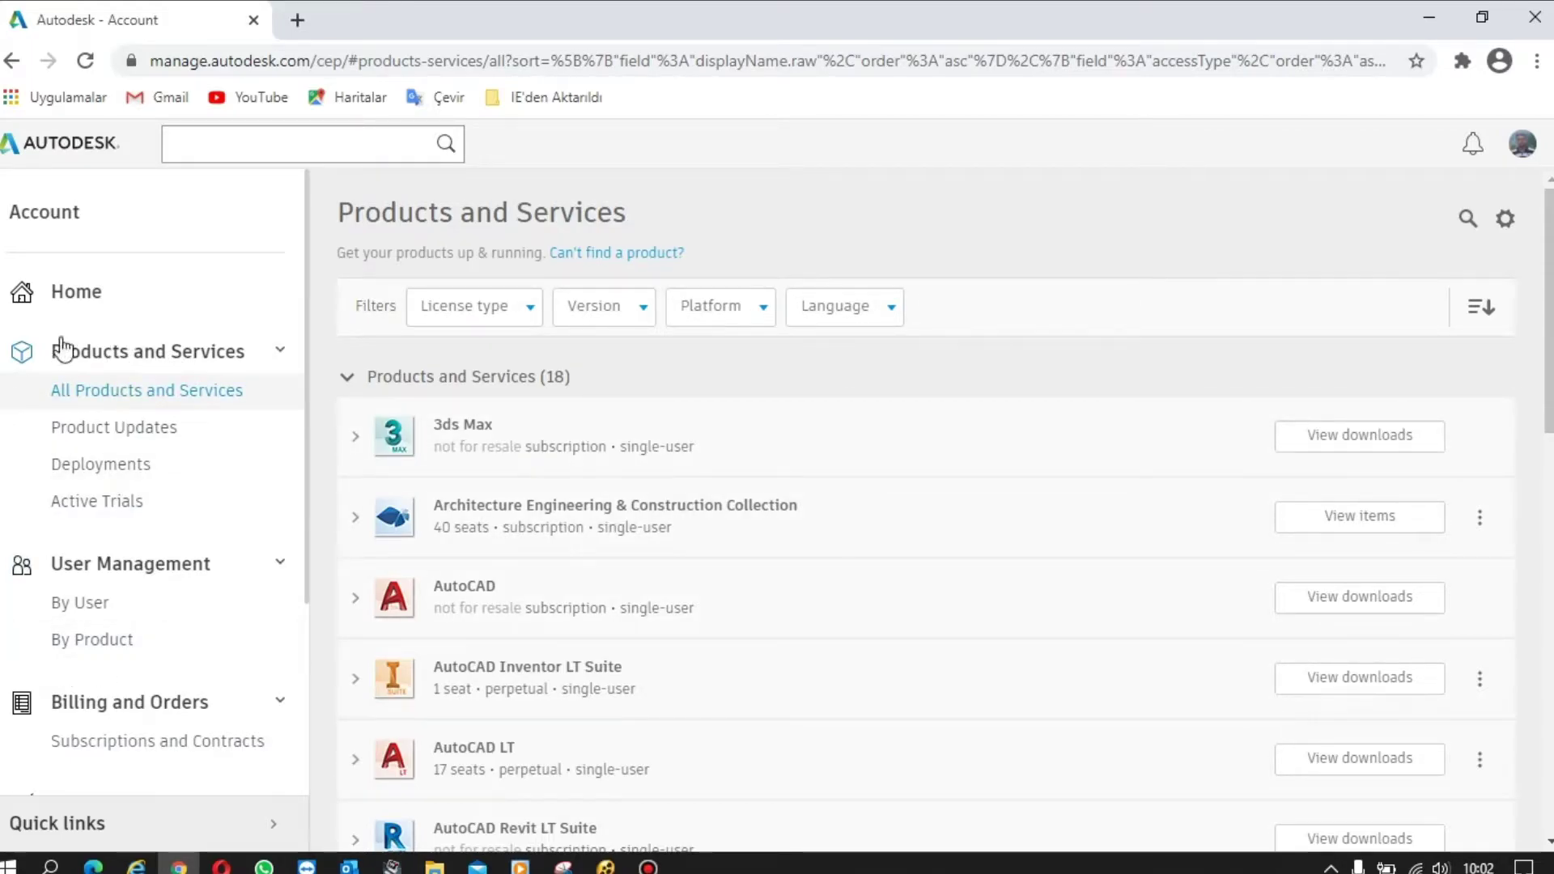
pyautogui.scroll(-3, 122, 572)
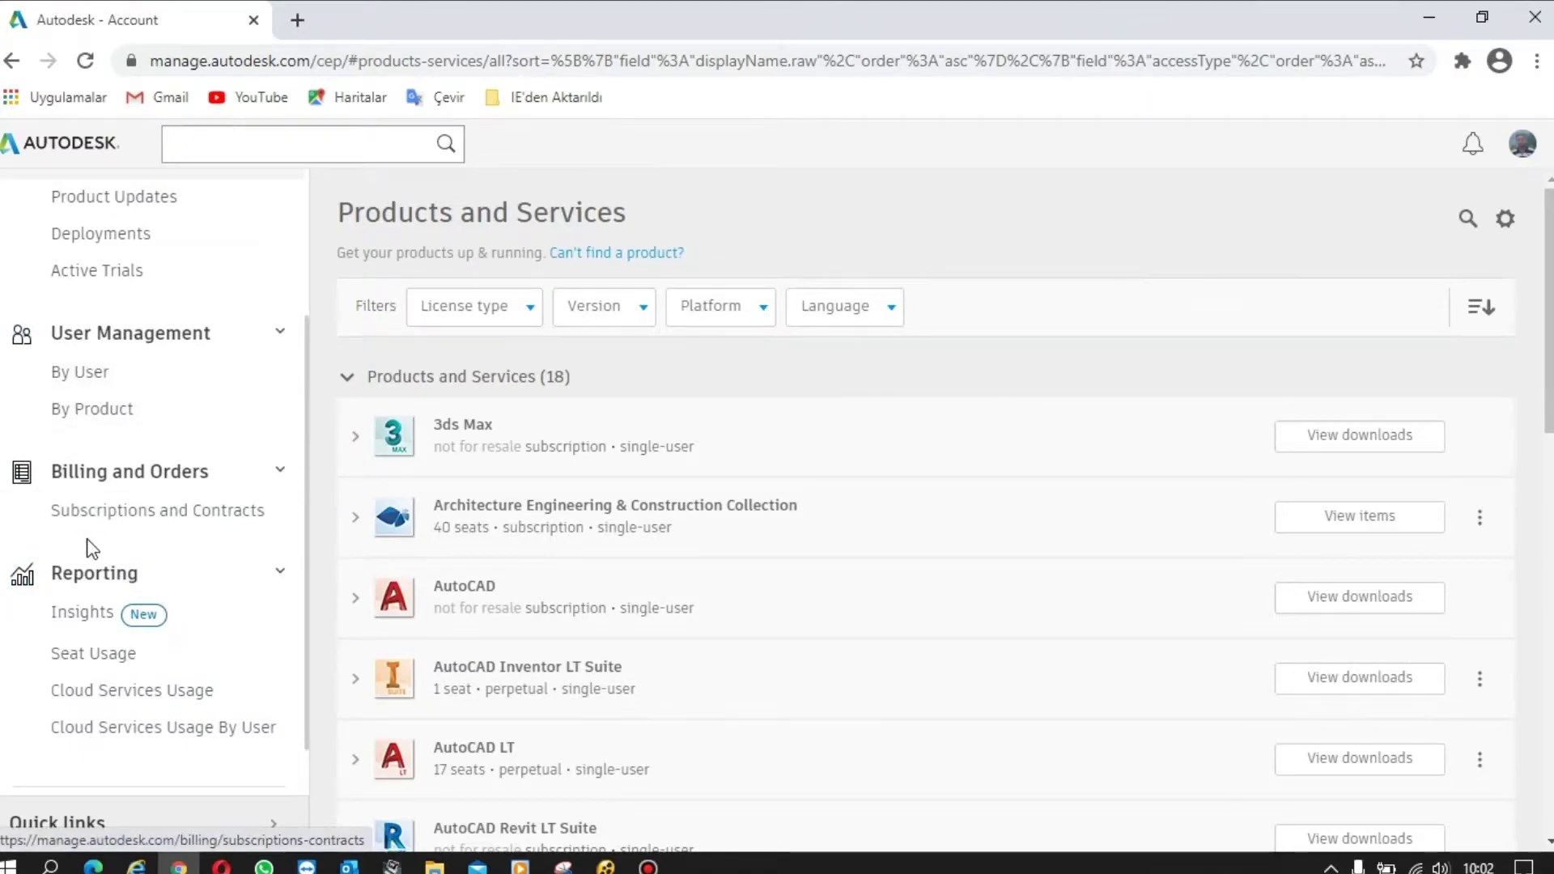
pyautogui.scroll(3, 124, 492)
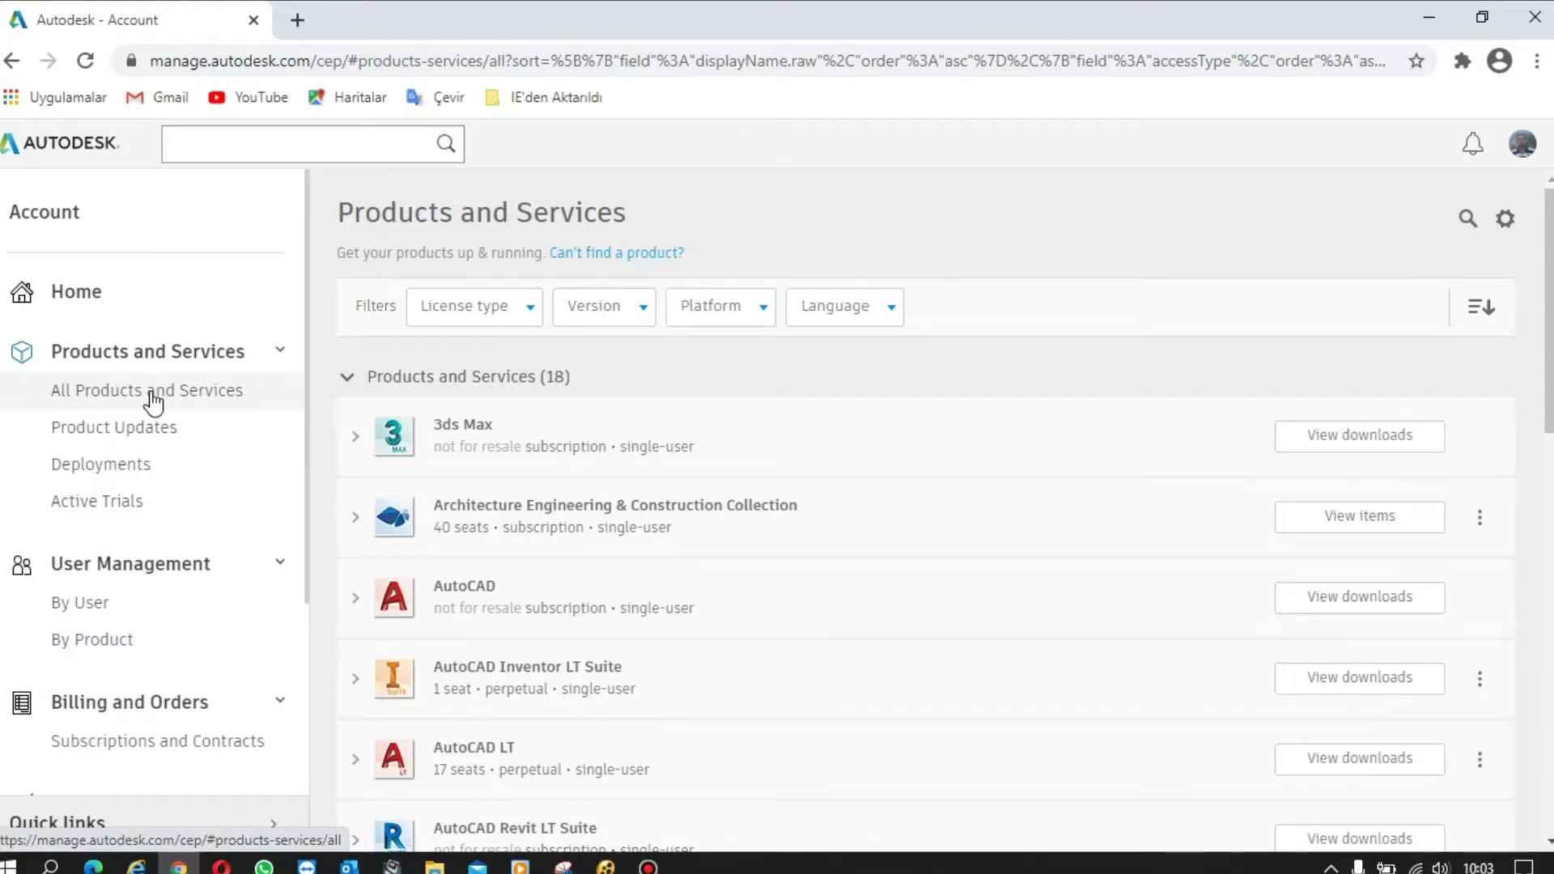
pyautogui.scroll(-3, 590, 354)
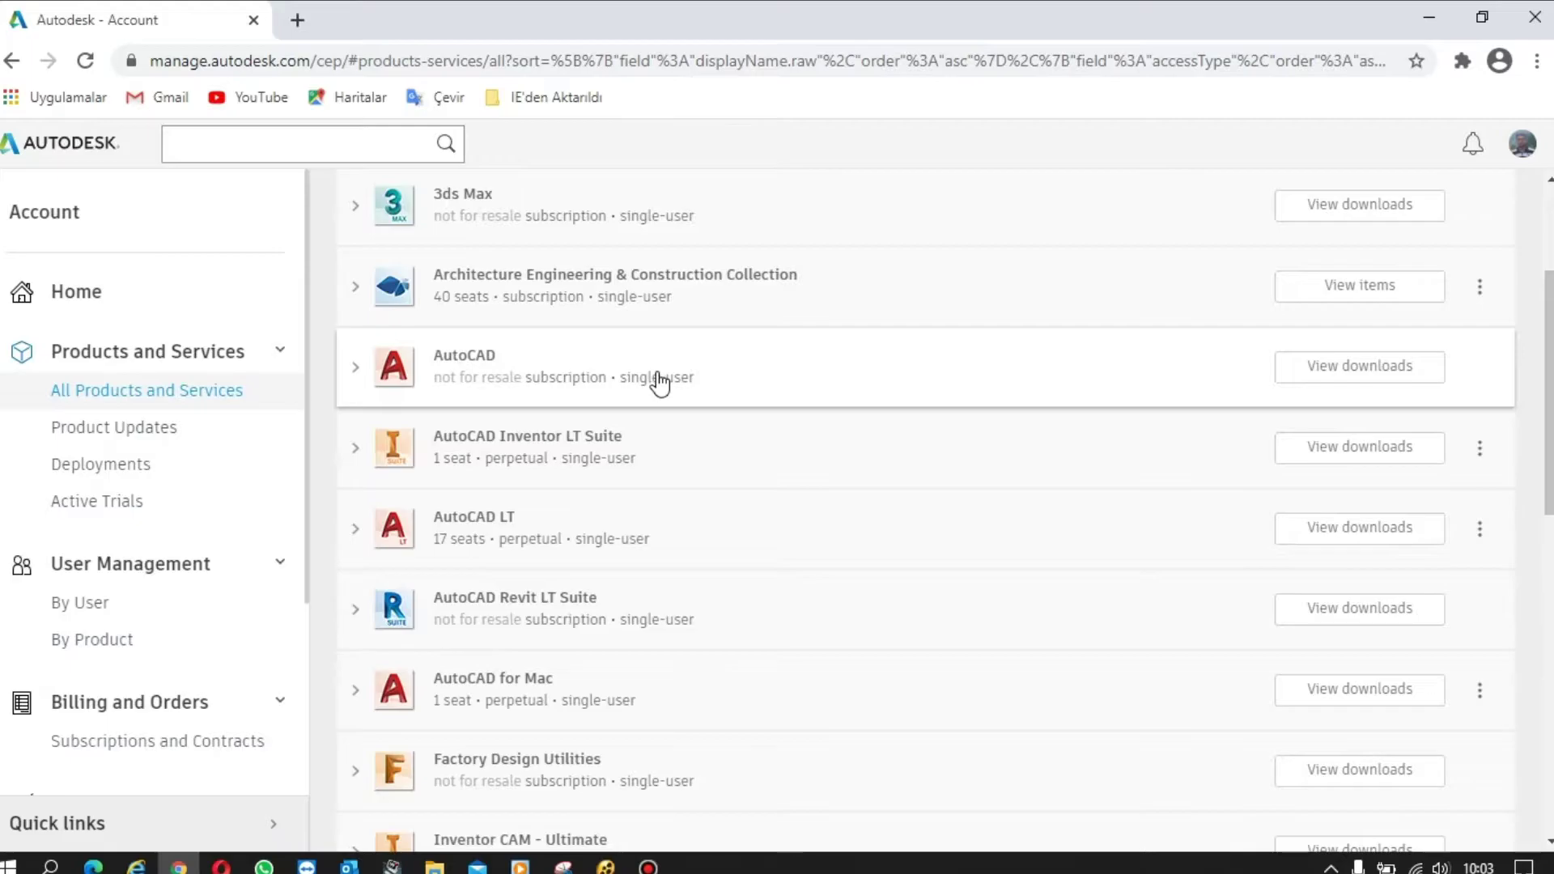
# - Open AutoCAD's download options and keep version 2021, Win 64 and English
pyautogui.click(1322, 369)
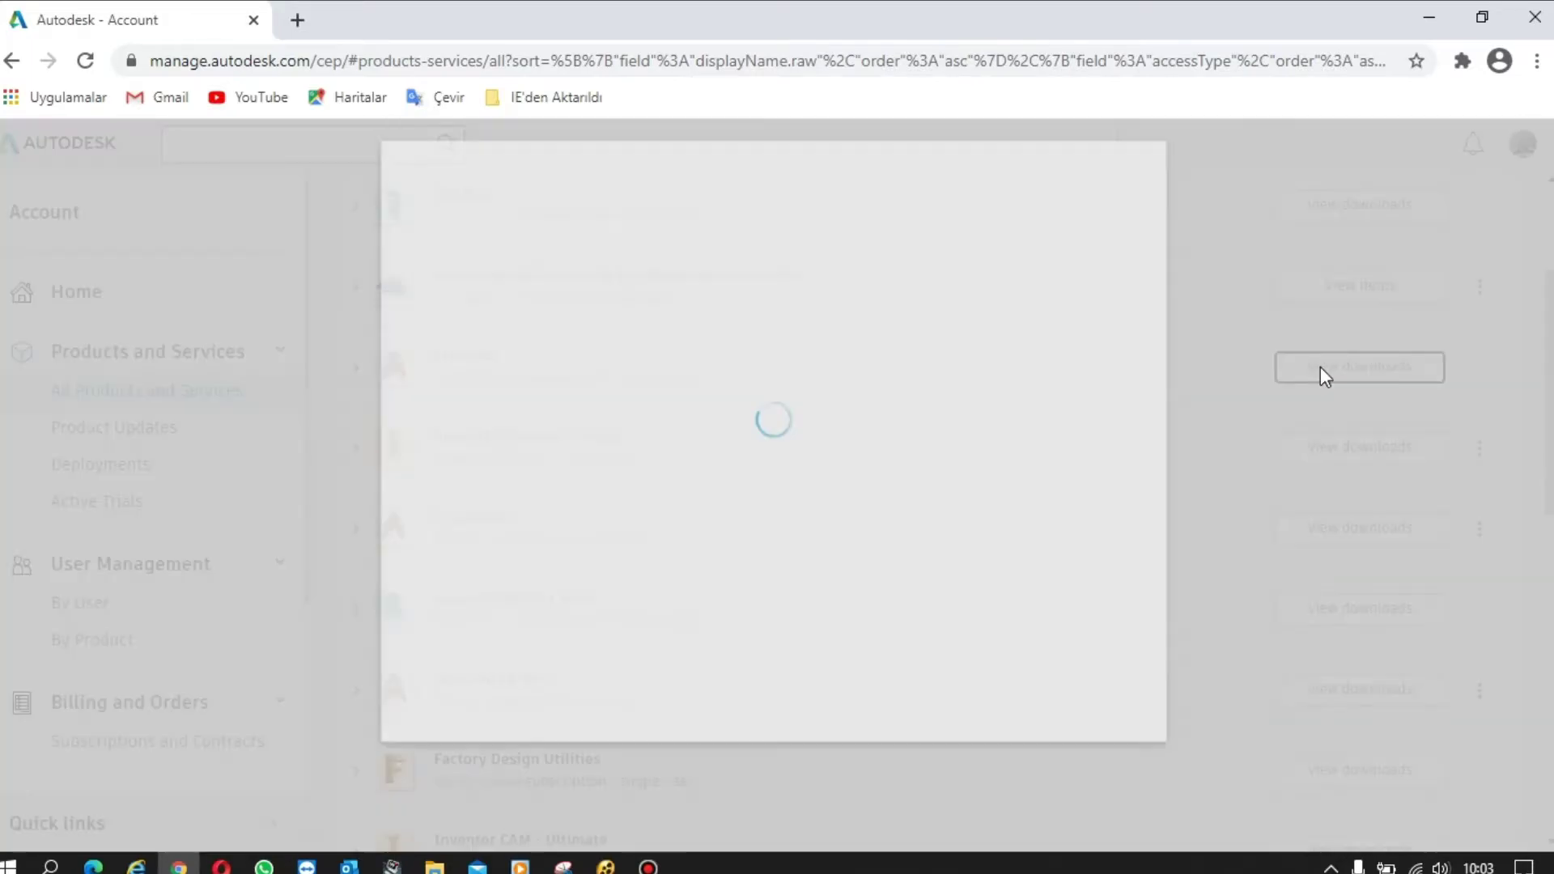
pyautogui.moveTo(767, 243)
pyautogui.mouseDown()
pyautogui.moveTo(775, 186)
pyautogui.moveTo(739, 236)
pyautogui.mouseUp()
pyautogui.click(772, 231)
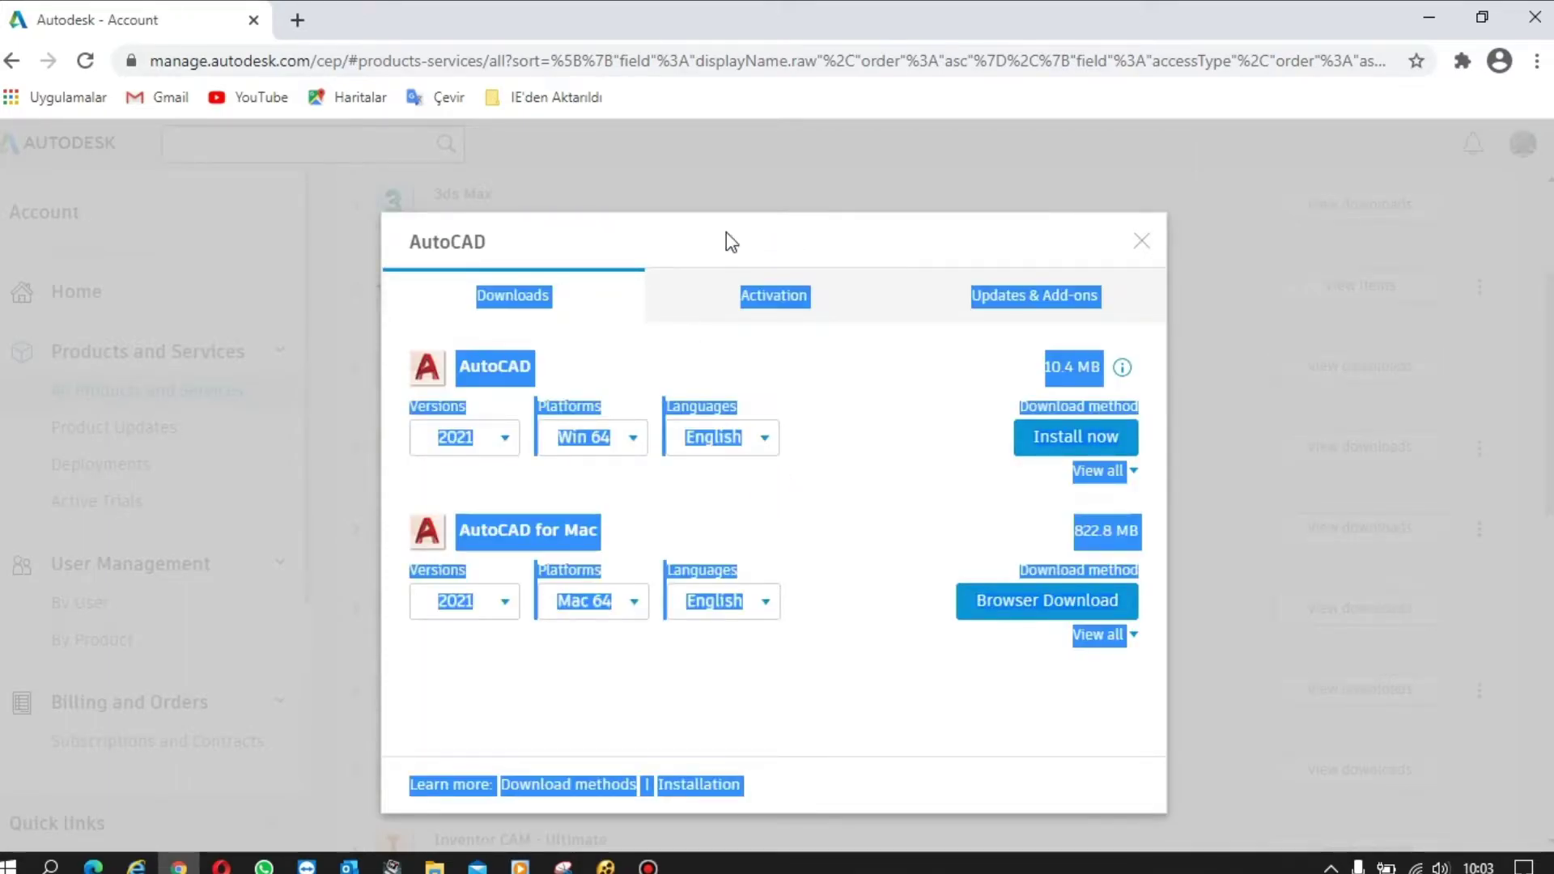
pyautogui.click(726, 231)
pyautogui.click(505, 441)
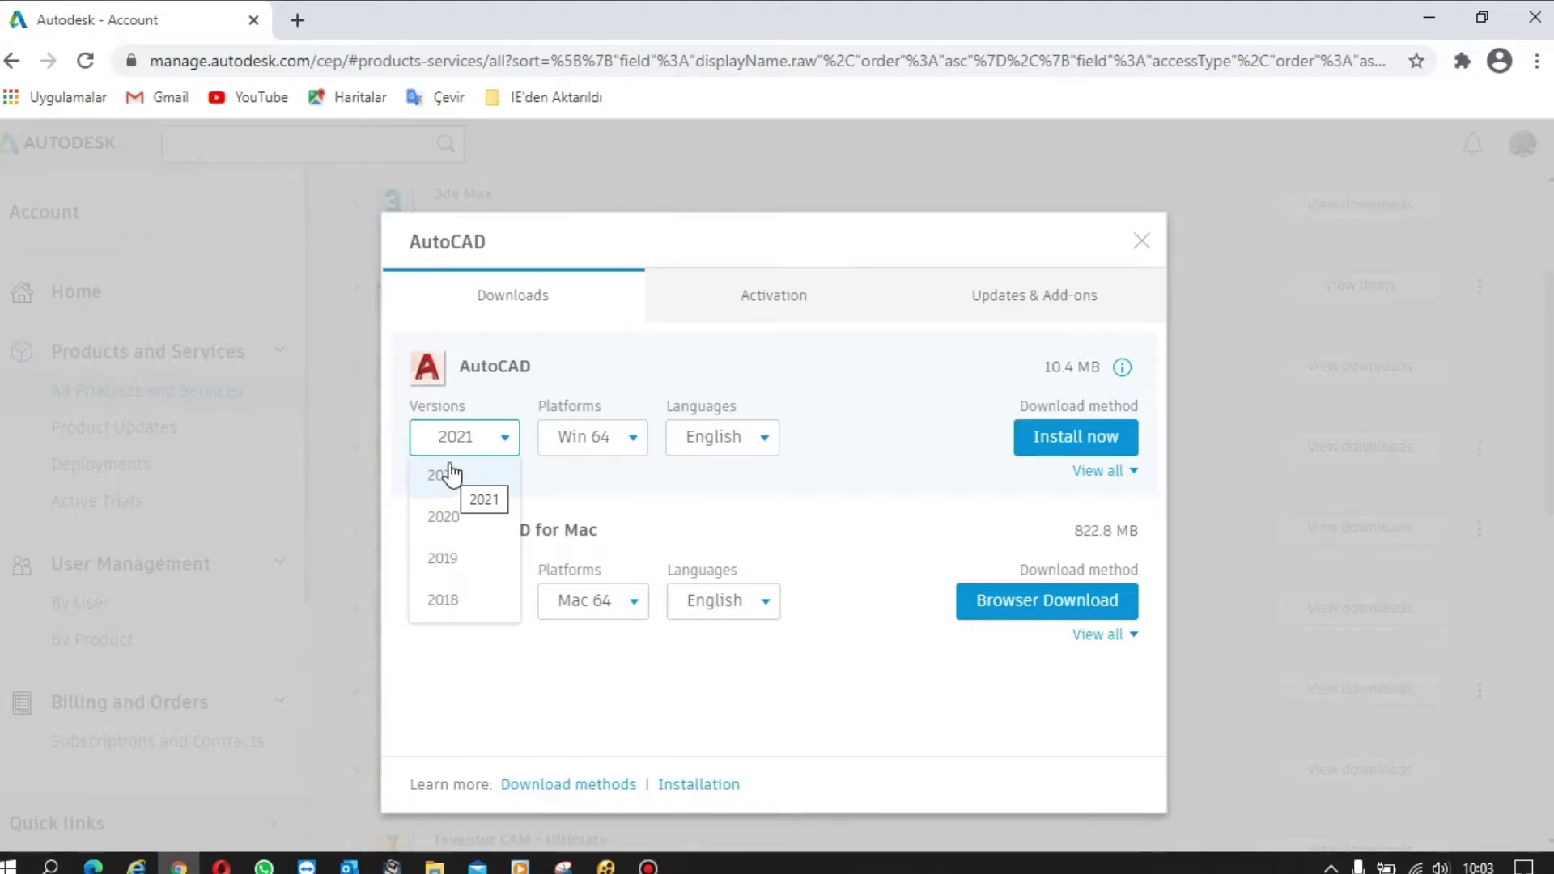
pyautogui.click(458, 443)
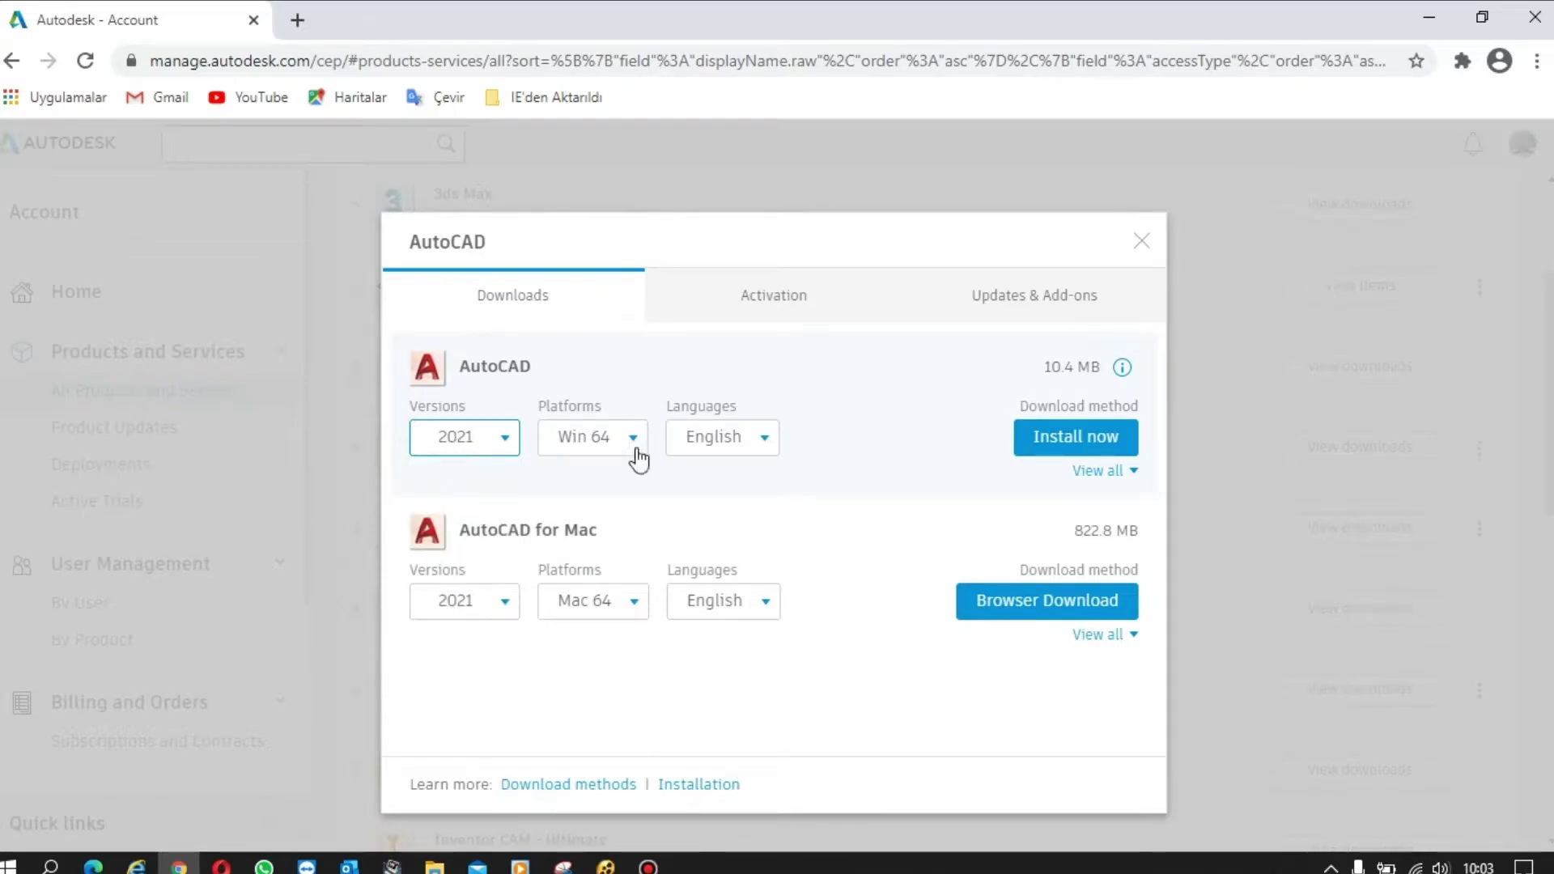
pyautogui.click(767, 442)
pyautogui.moveTo(814, 523)
pyautogui.mouseDown()
pyautogui.moveTo(813, 721)
pyautogui.moveTo(813, 499)
pyautogui.mouseUp()
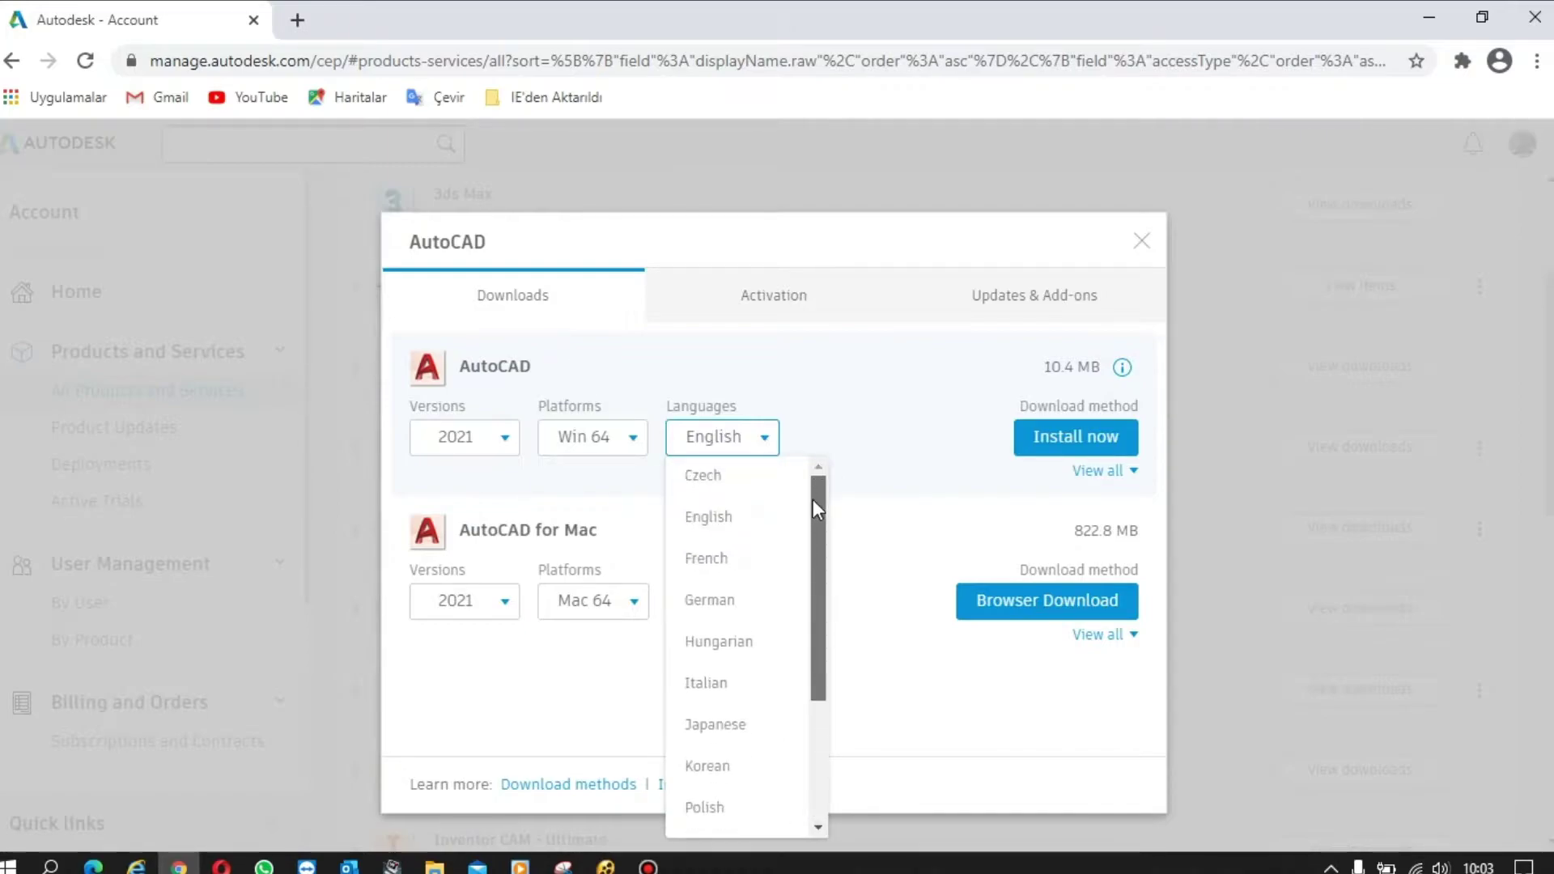
pyautogui.click(718, 522)
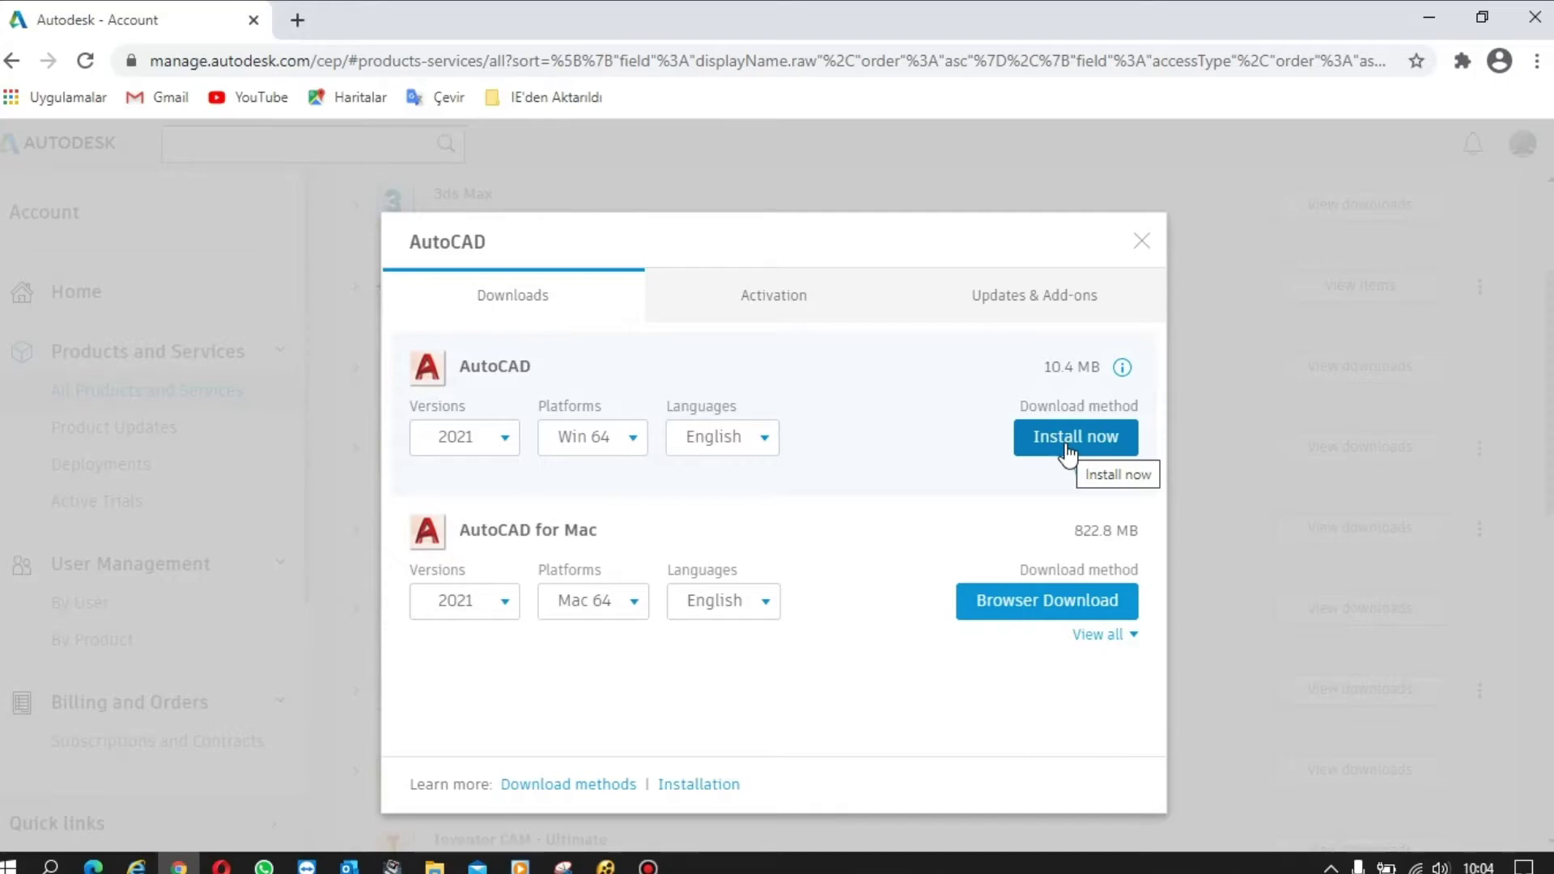
# - Switch the method to Browser Download and start downloading the AutoCAD 2021 installer
pyautogui.click(1103, 472)
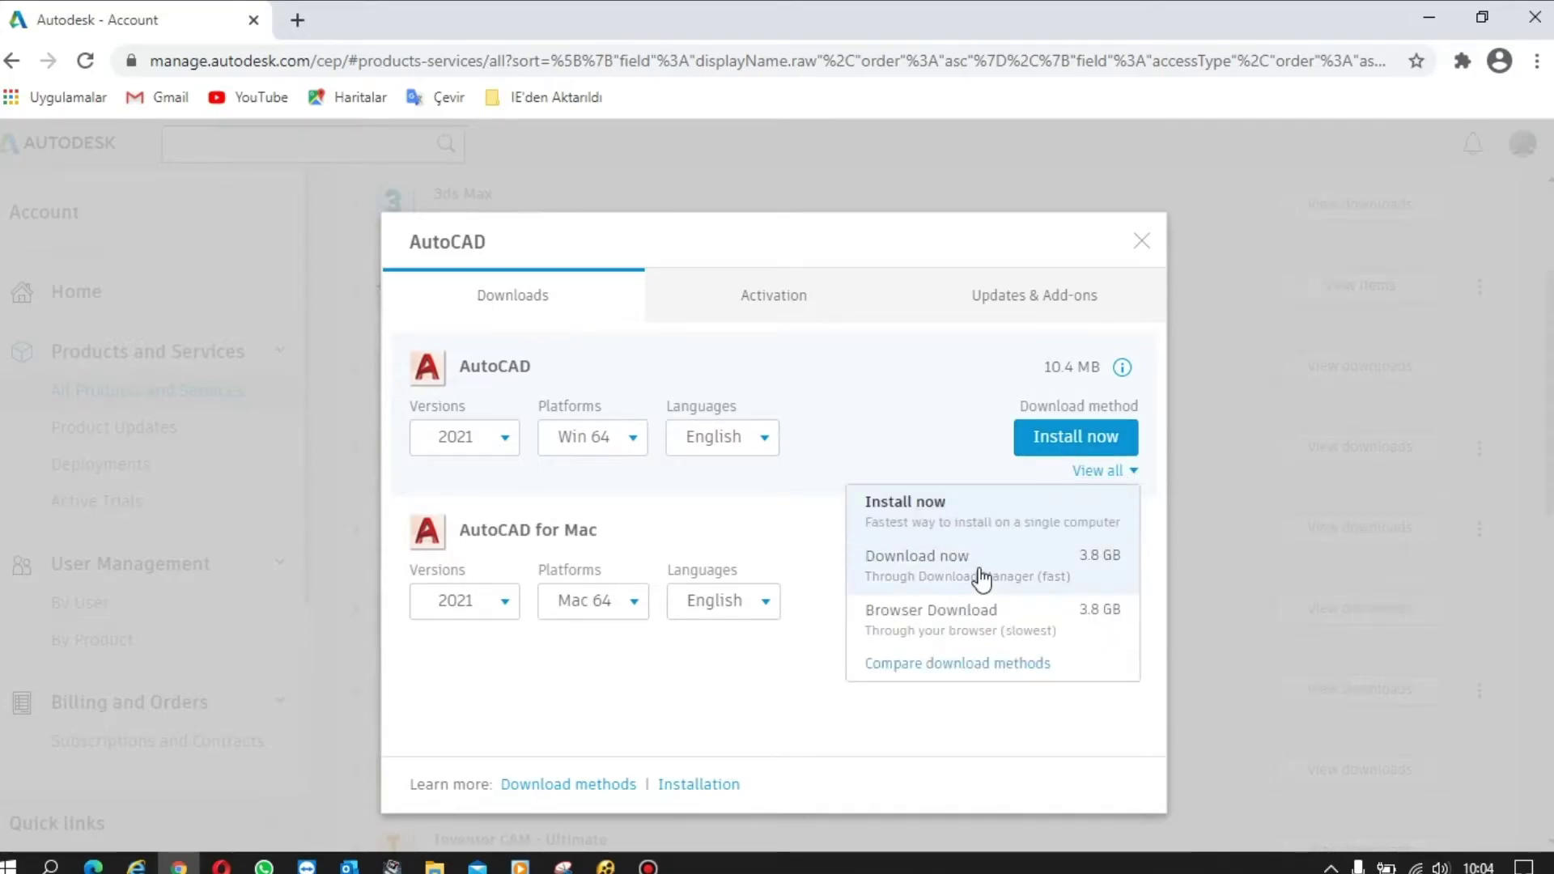
pyautogui.click(955, 622)
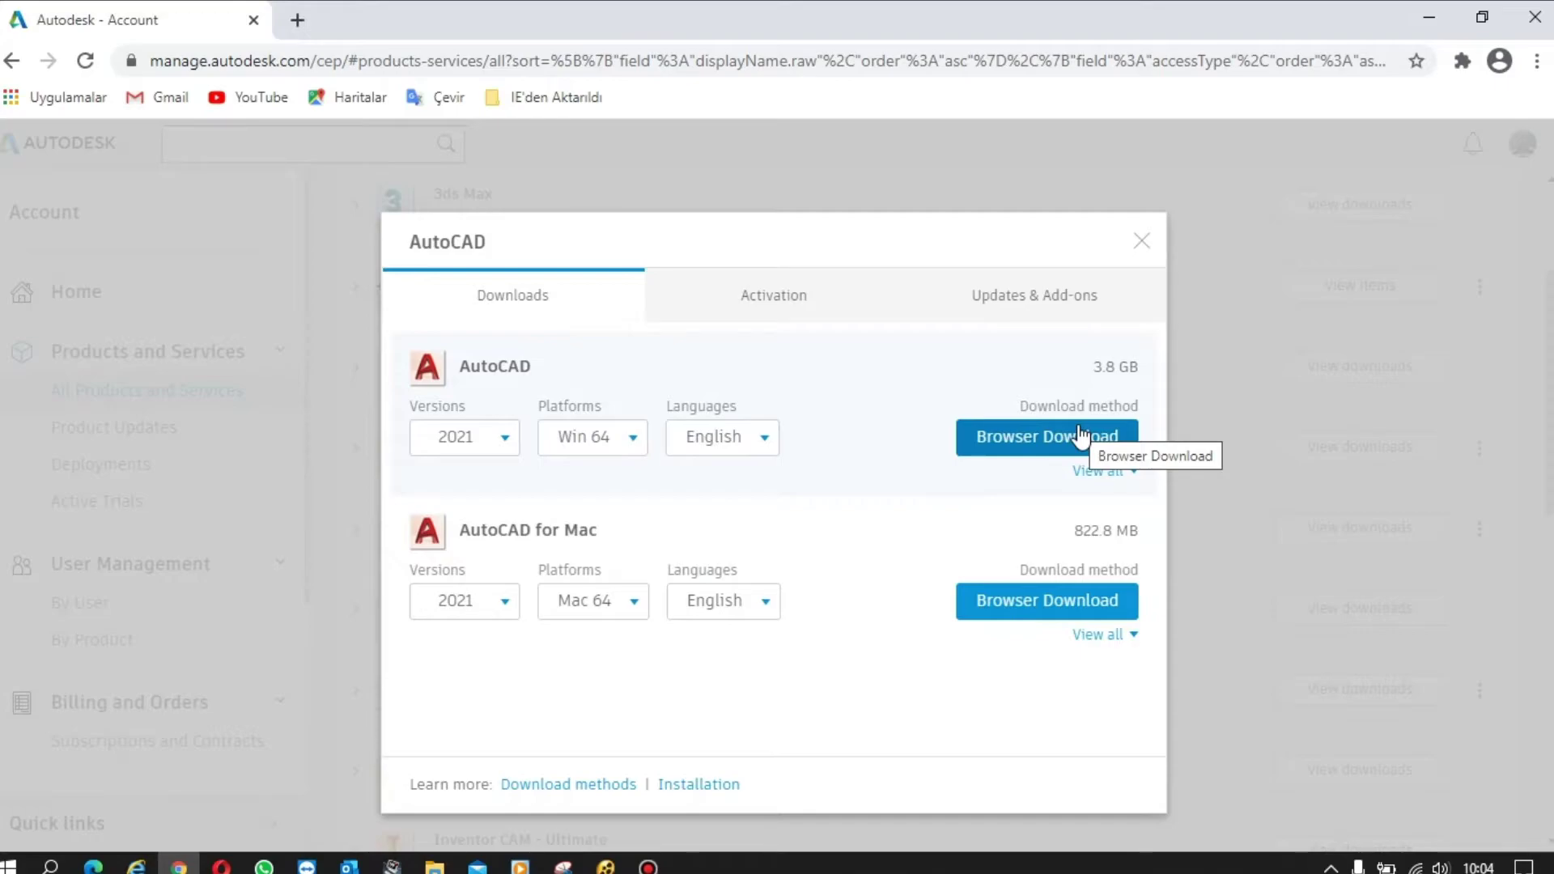
pyautogui.click(1051, 454)
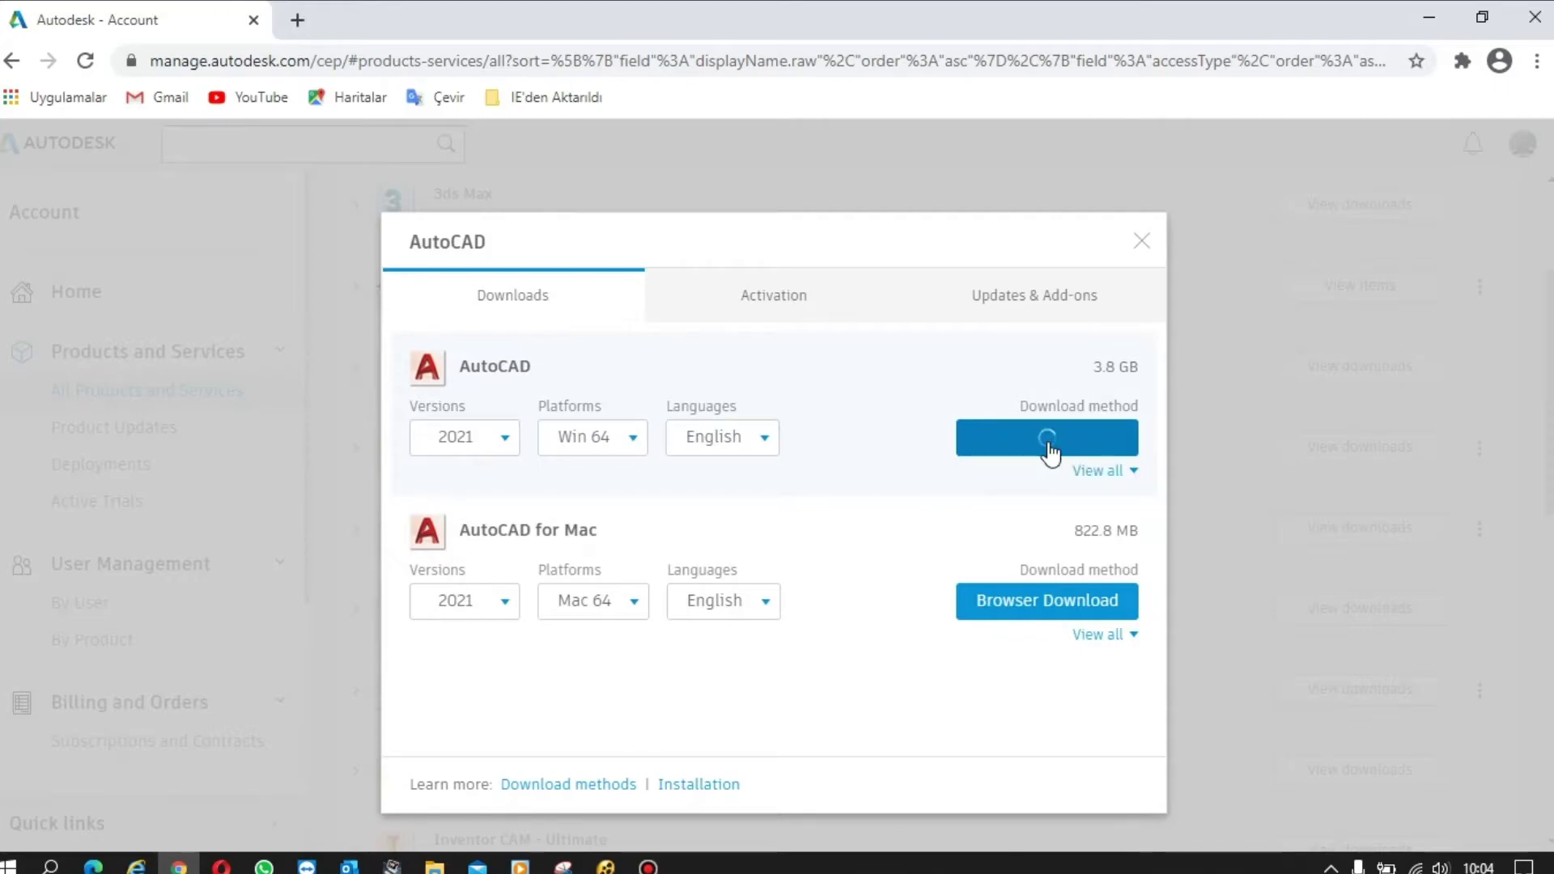
pyautogui.click(687, 578)
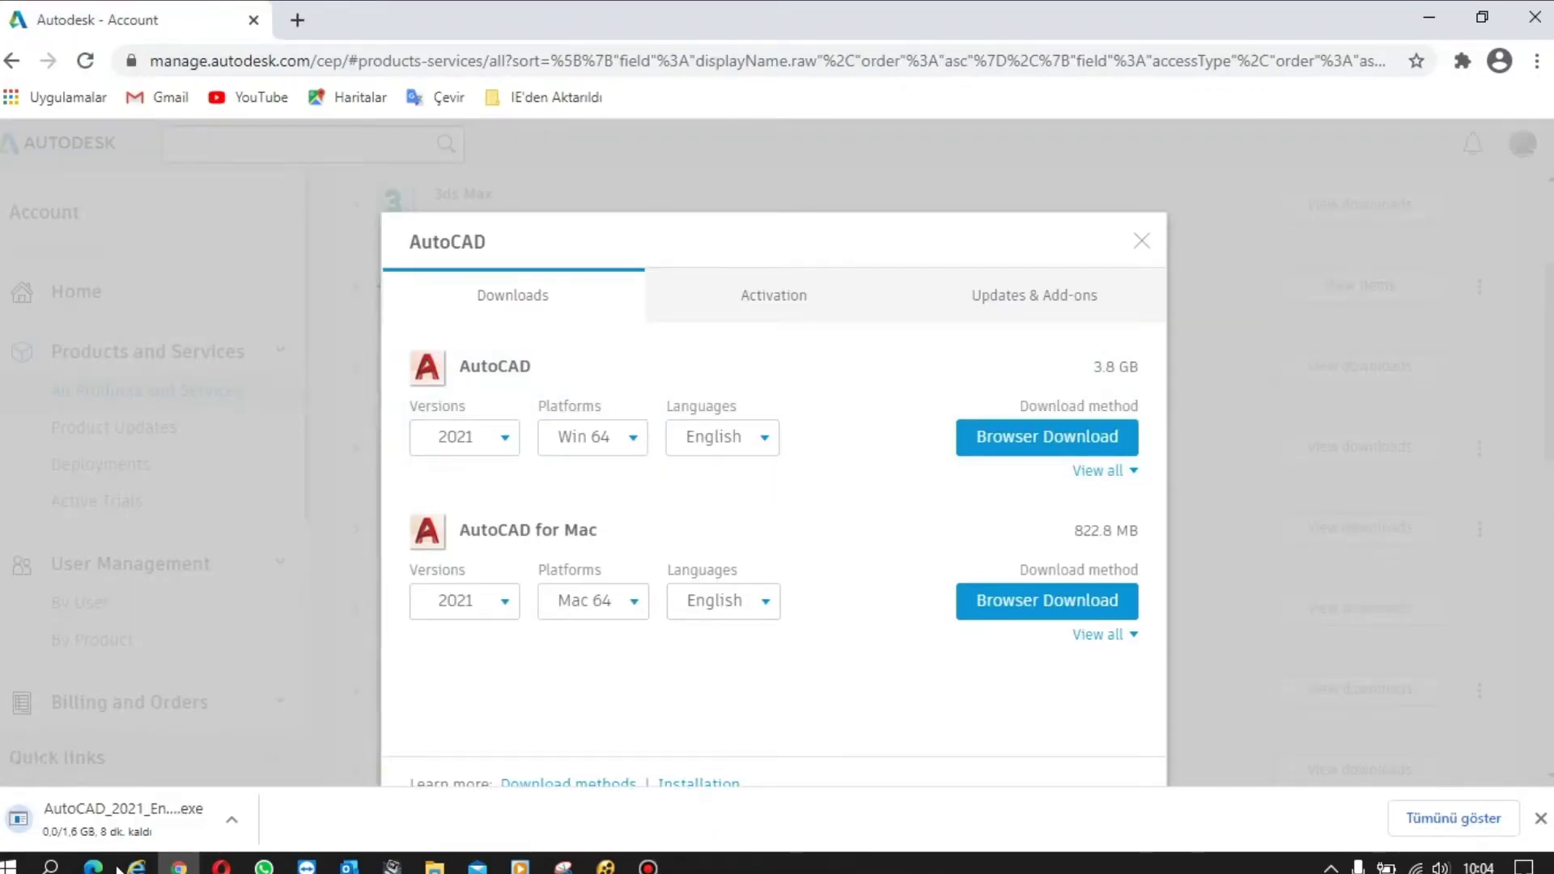
# - Pause the AutoCAD_2021 installer download at 188 MB and return to the Autodesk Account tab
pyautogui.click(1454, 818)
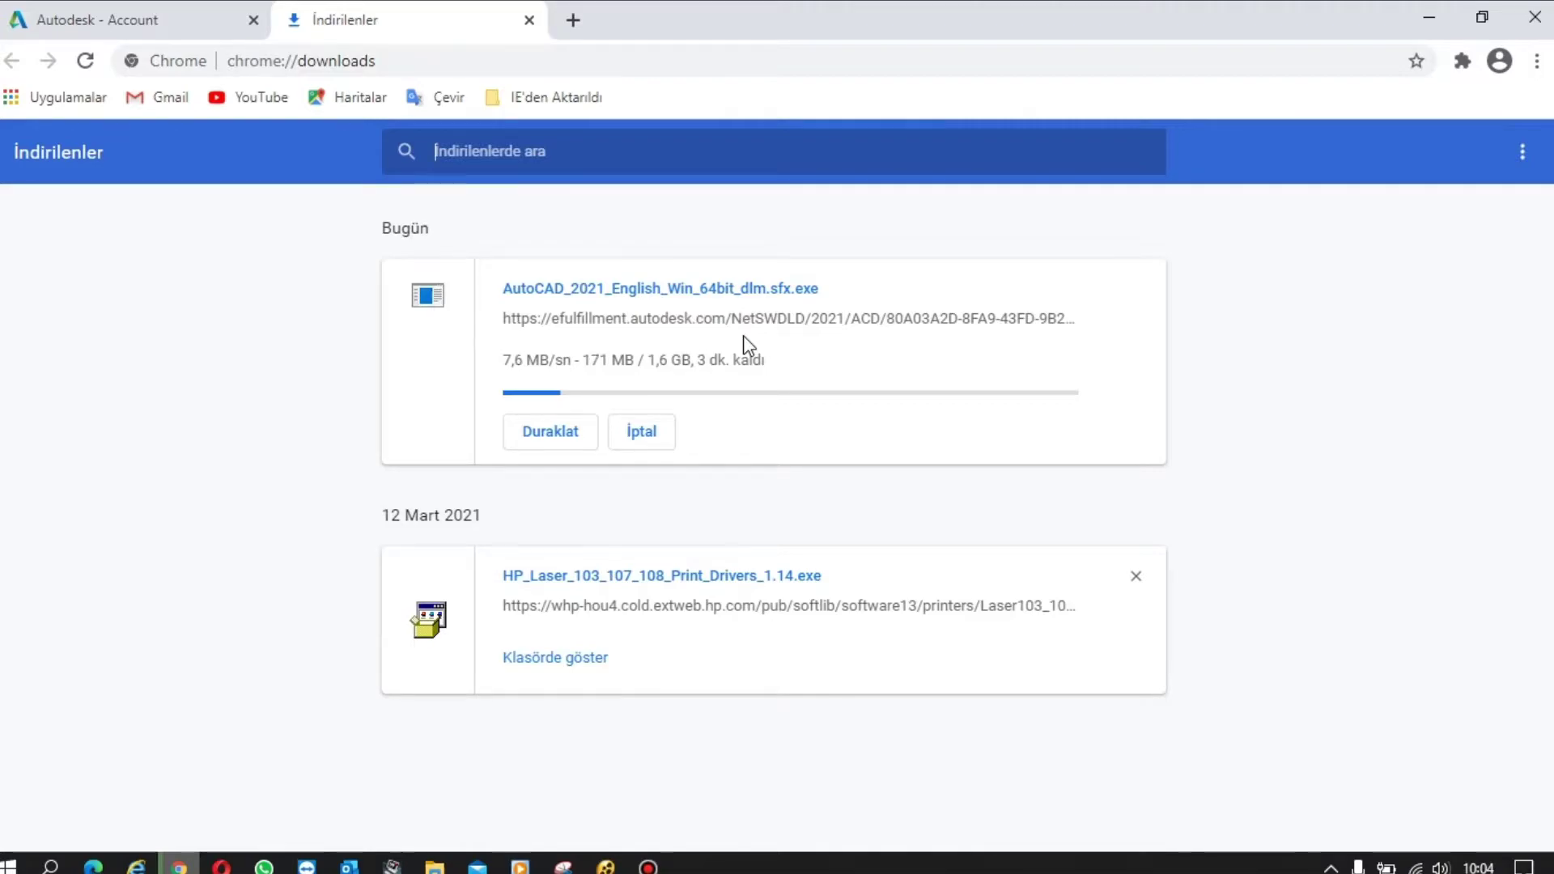
pyautogui.click(576, 430)
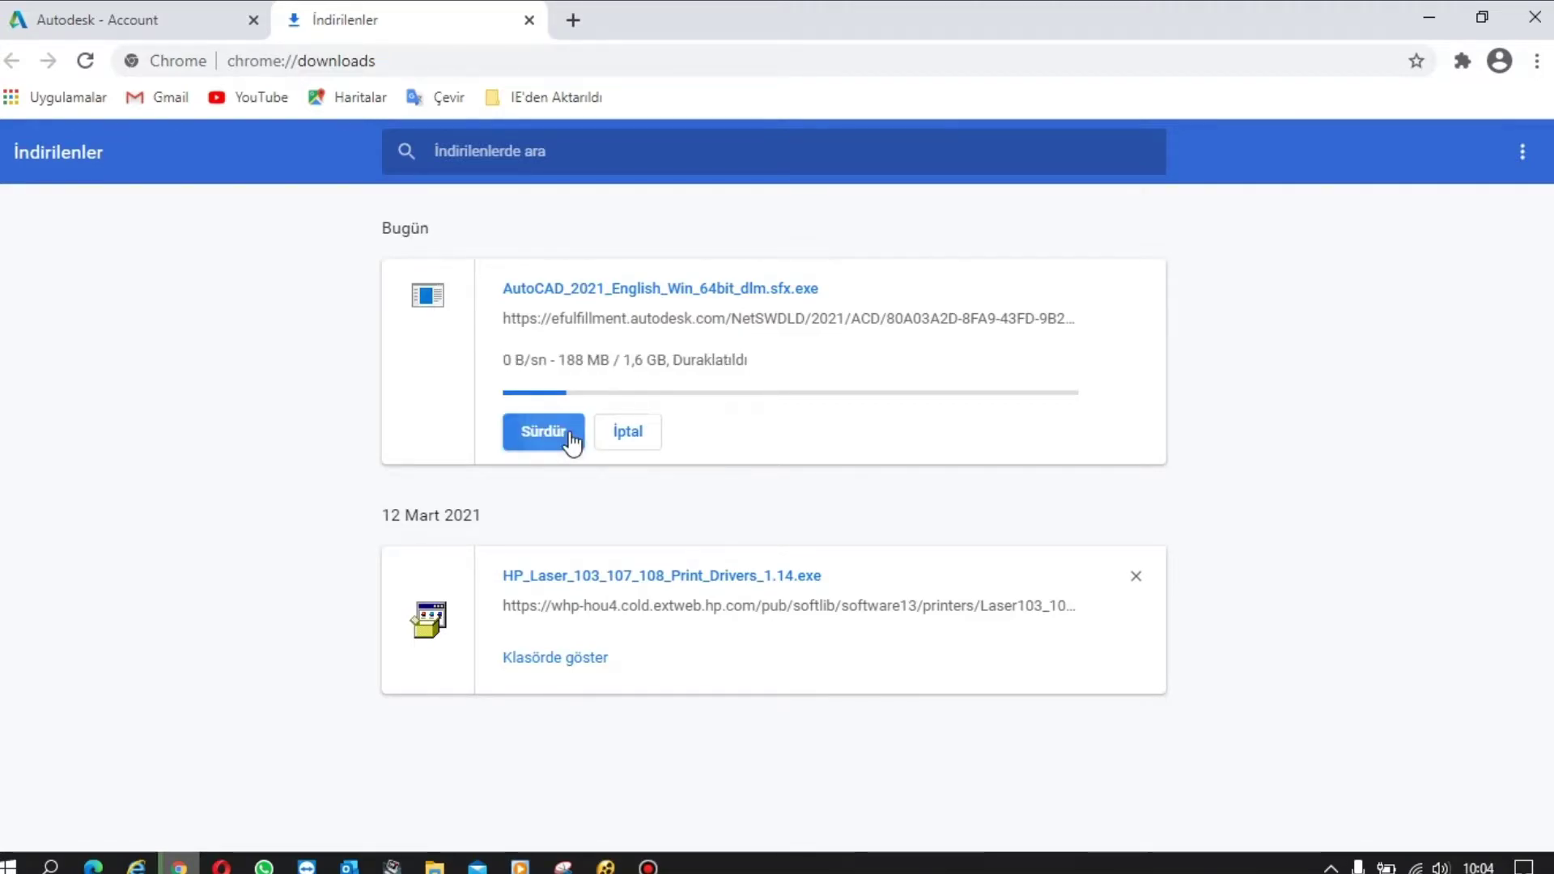
pyautogui.click(179, 22)
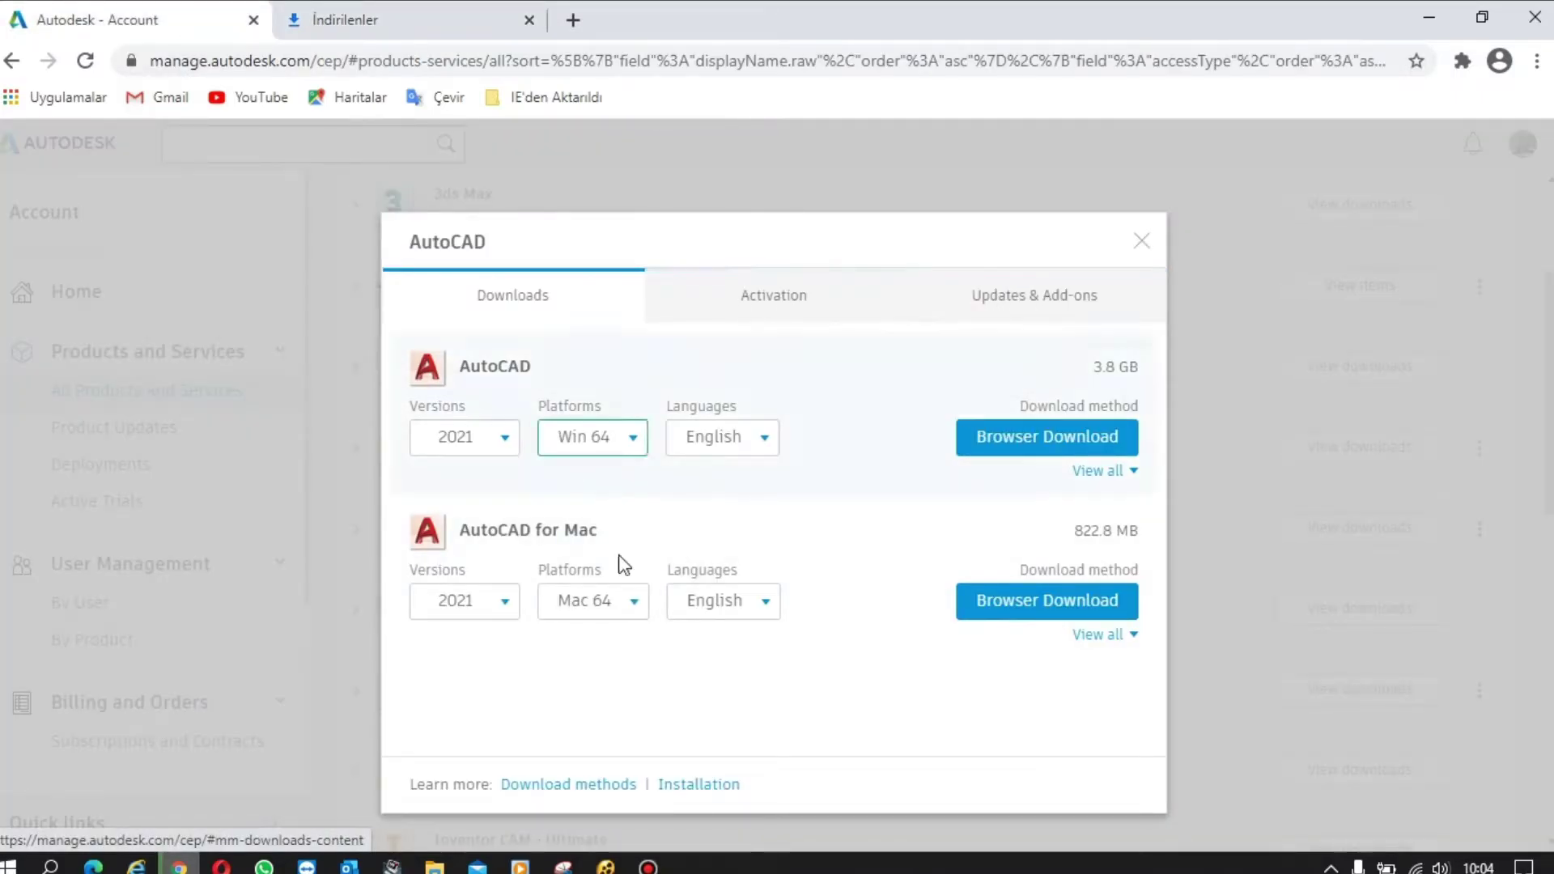
# - Show AutoCAD's updates and add-ons sorted by Version
pyautogui.click(1027, 296)
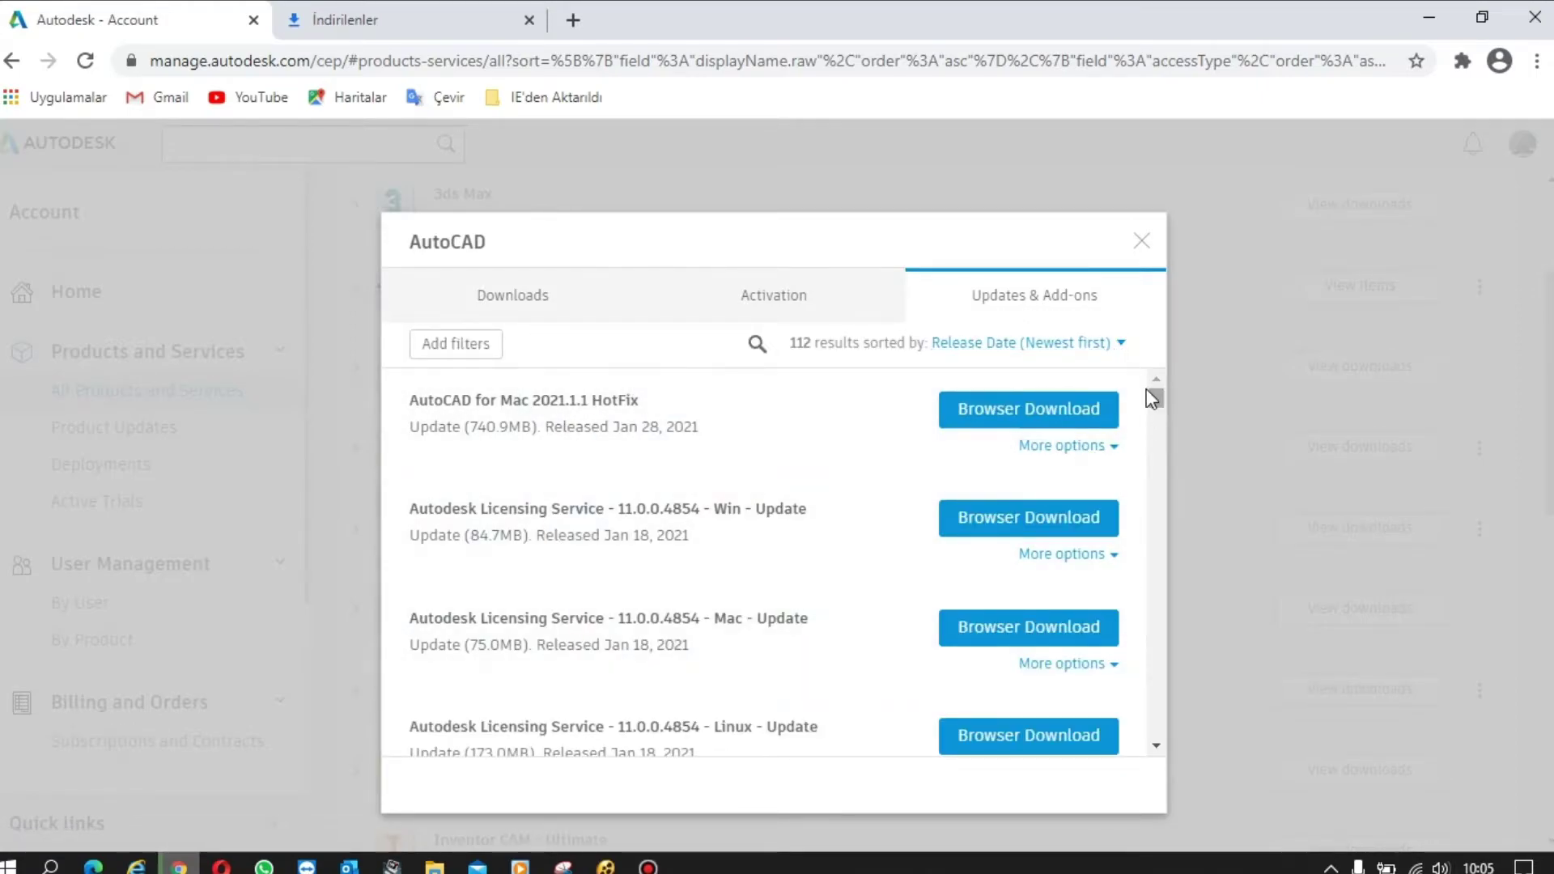
pyautogui.click(1122, 354)
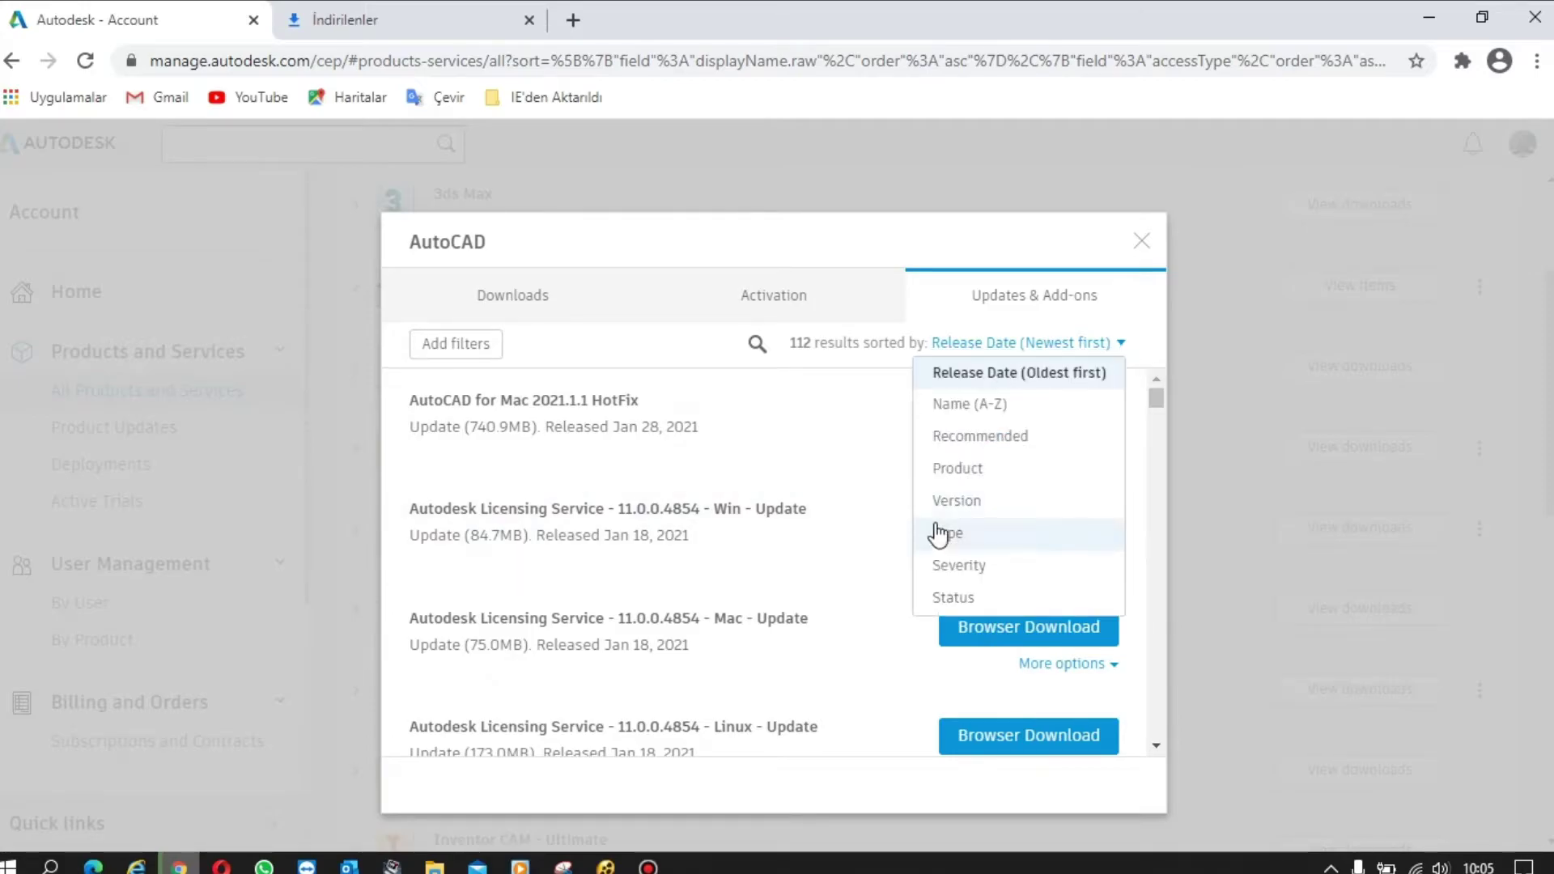
pyautogui.click(963, 500)
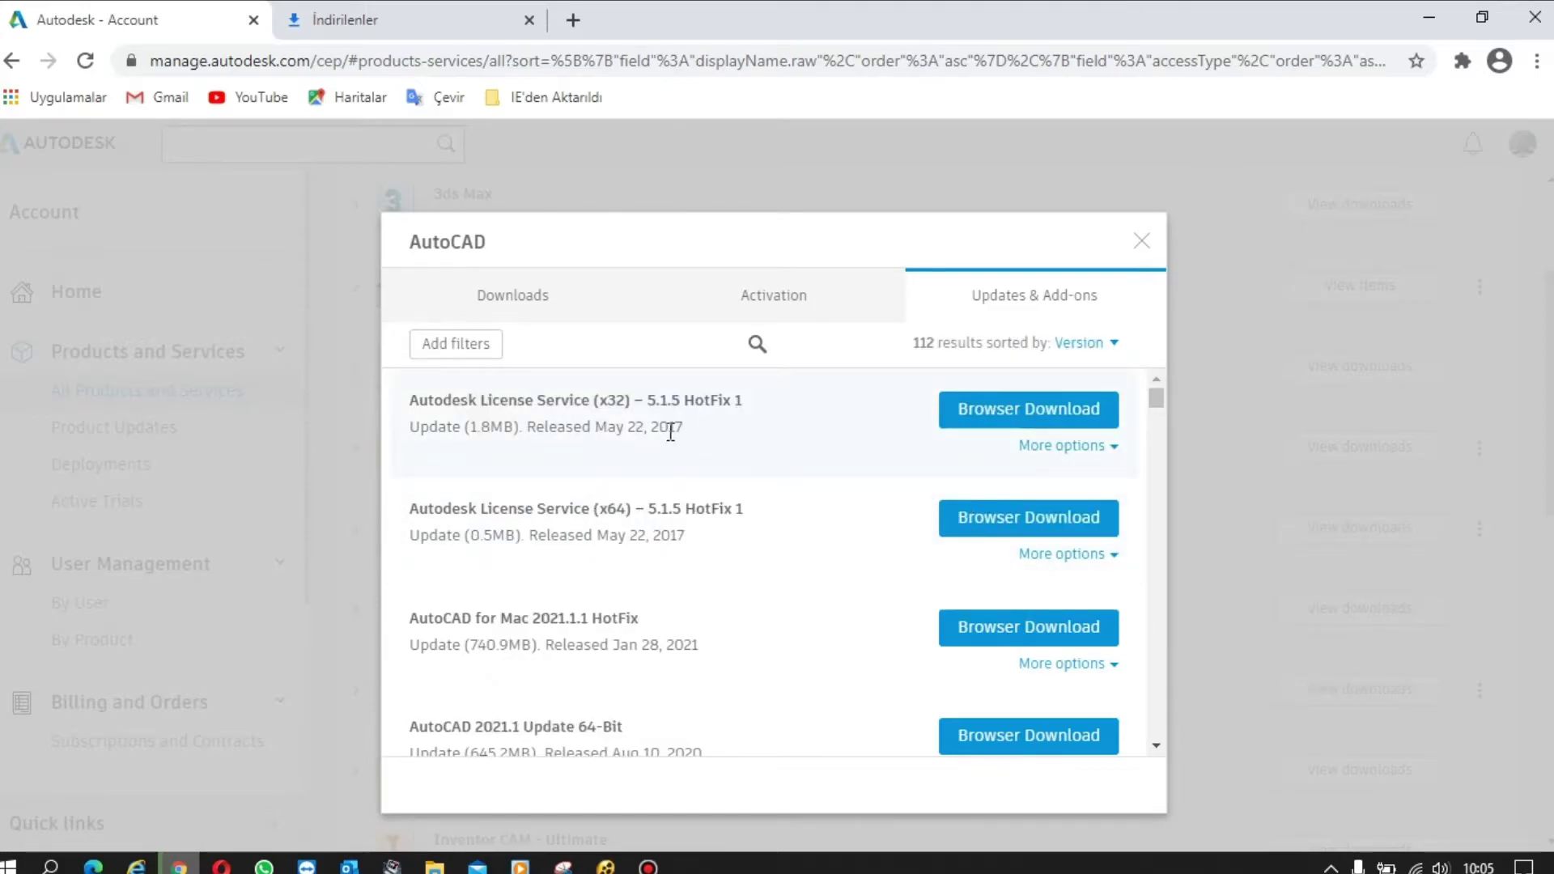
pyautogui.scroll(-3, 635, 475)
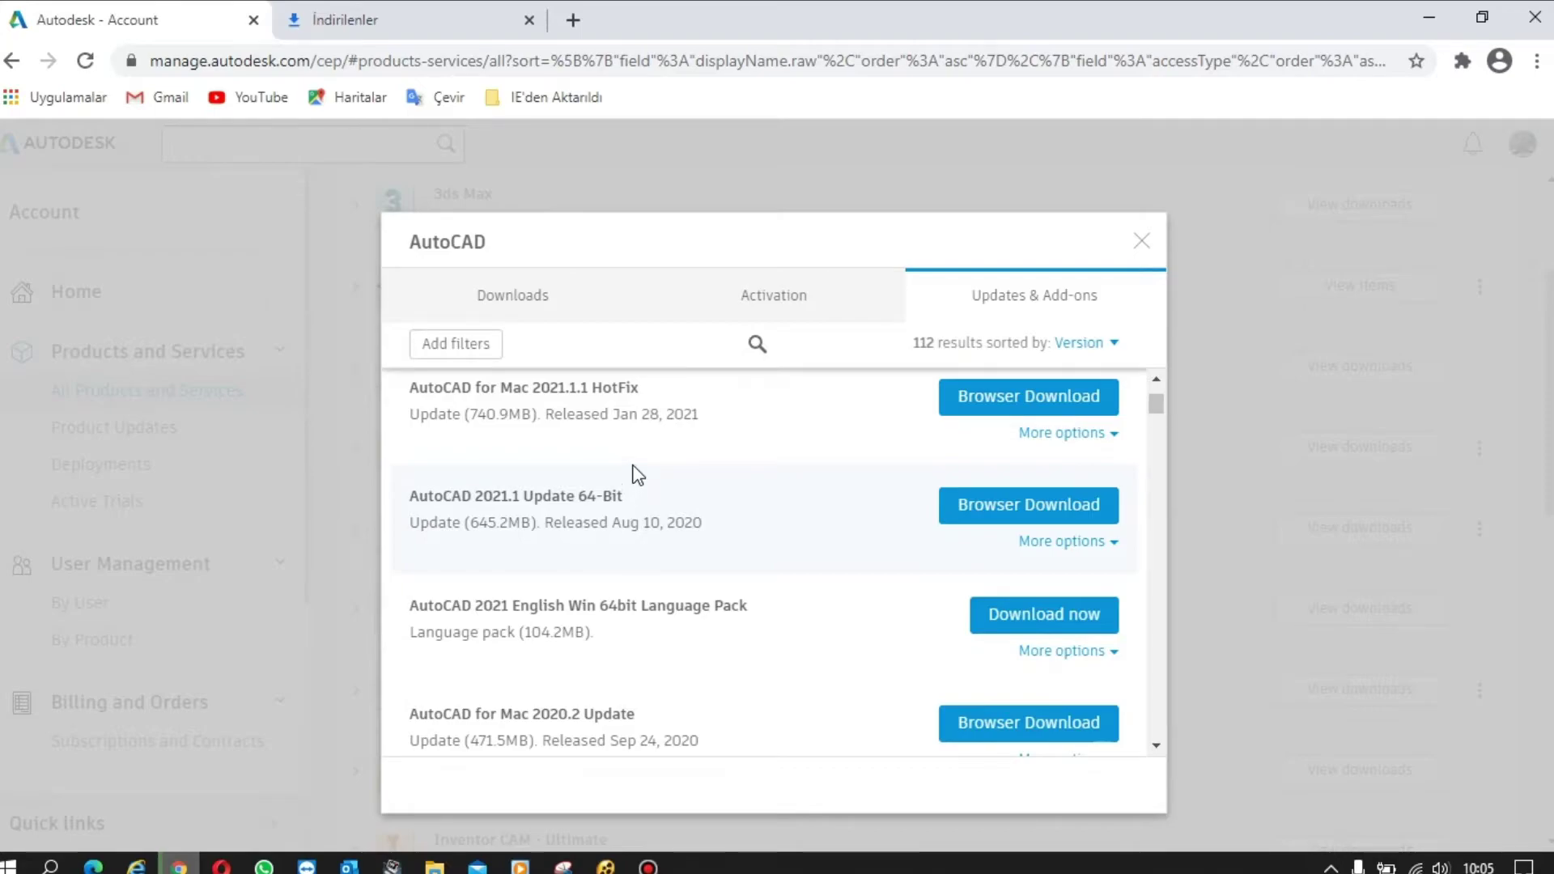
# - Start the browser download of AutoCAD 2021.1 Update 64-Bit and list all downloads
pyautogui.click(996, 517)
pyautogui.click(665, 603)
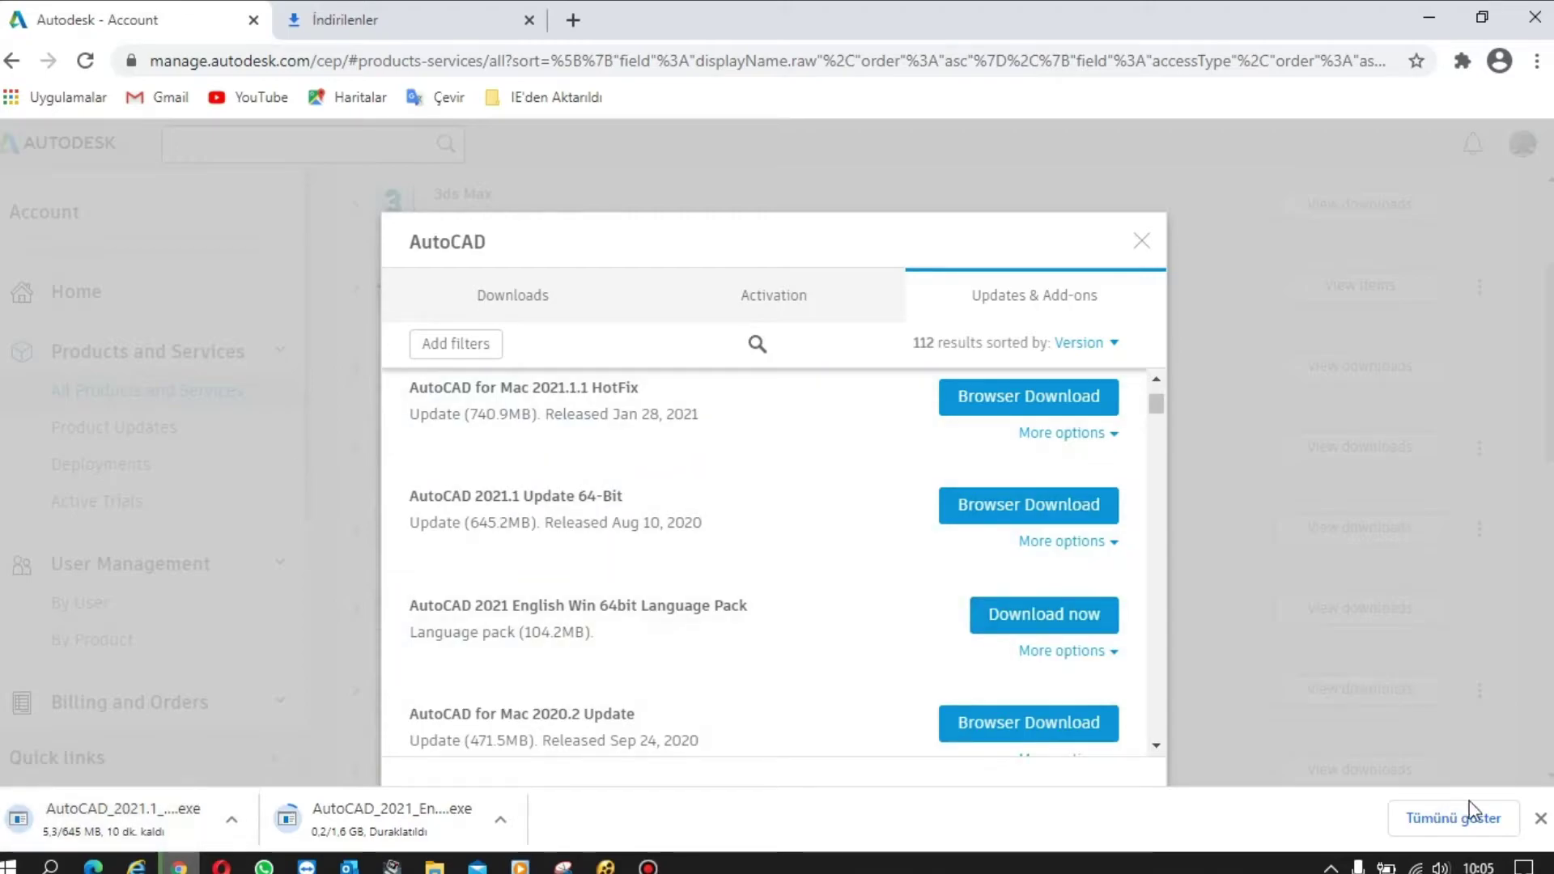
pyautogui.click(1431, 820)
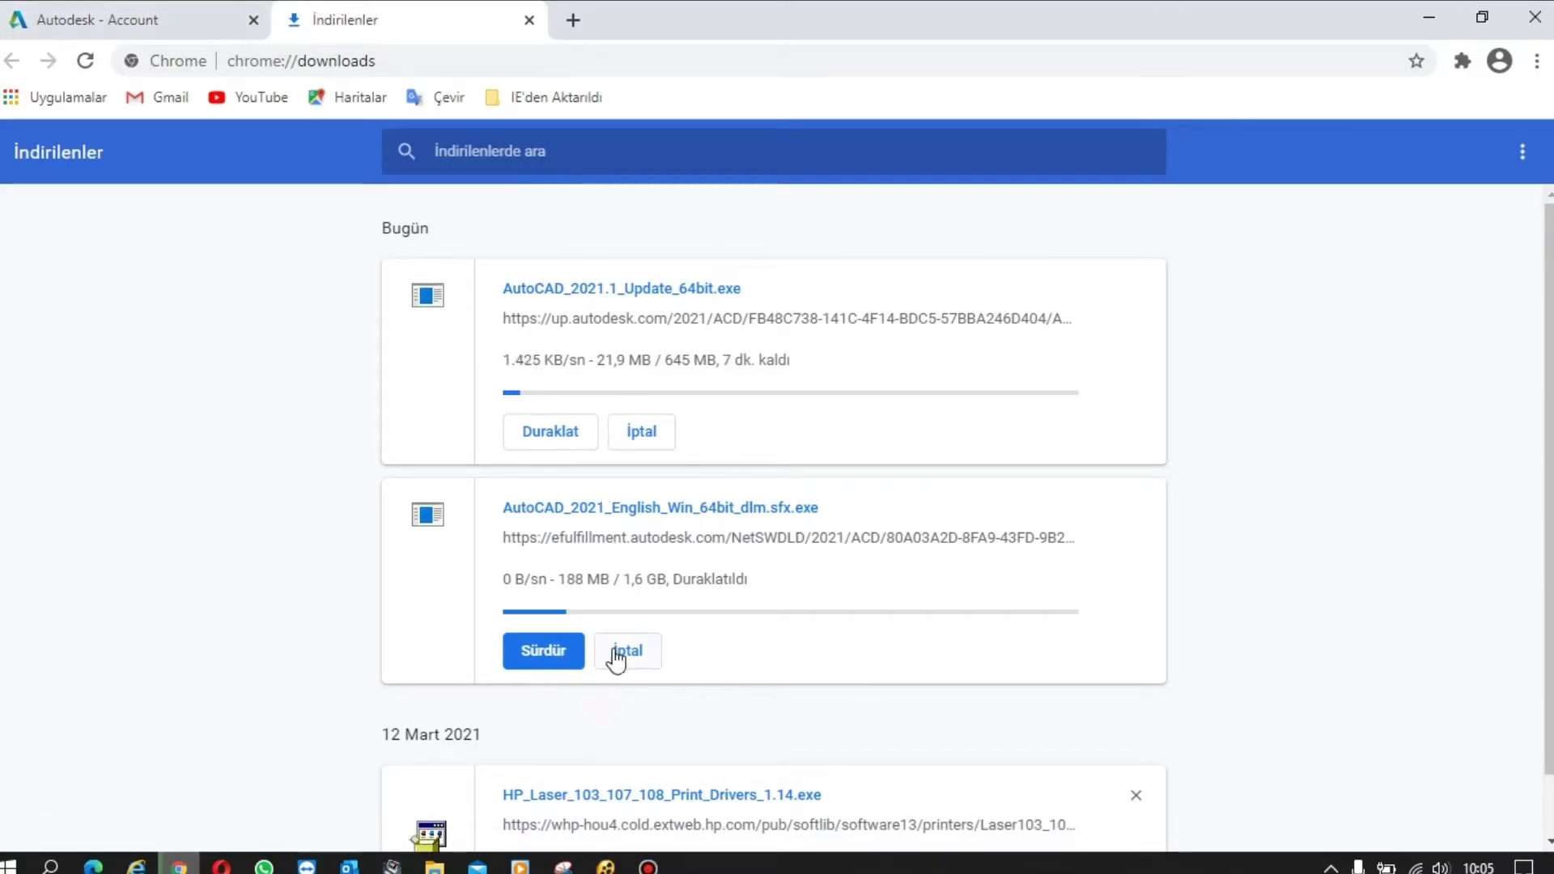
# - Pause AutoCAD_2021.1_Update_64bit.exe at 24.2 MB and return to the Autodesk Account tab
pyautogui.click(569, 437)
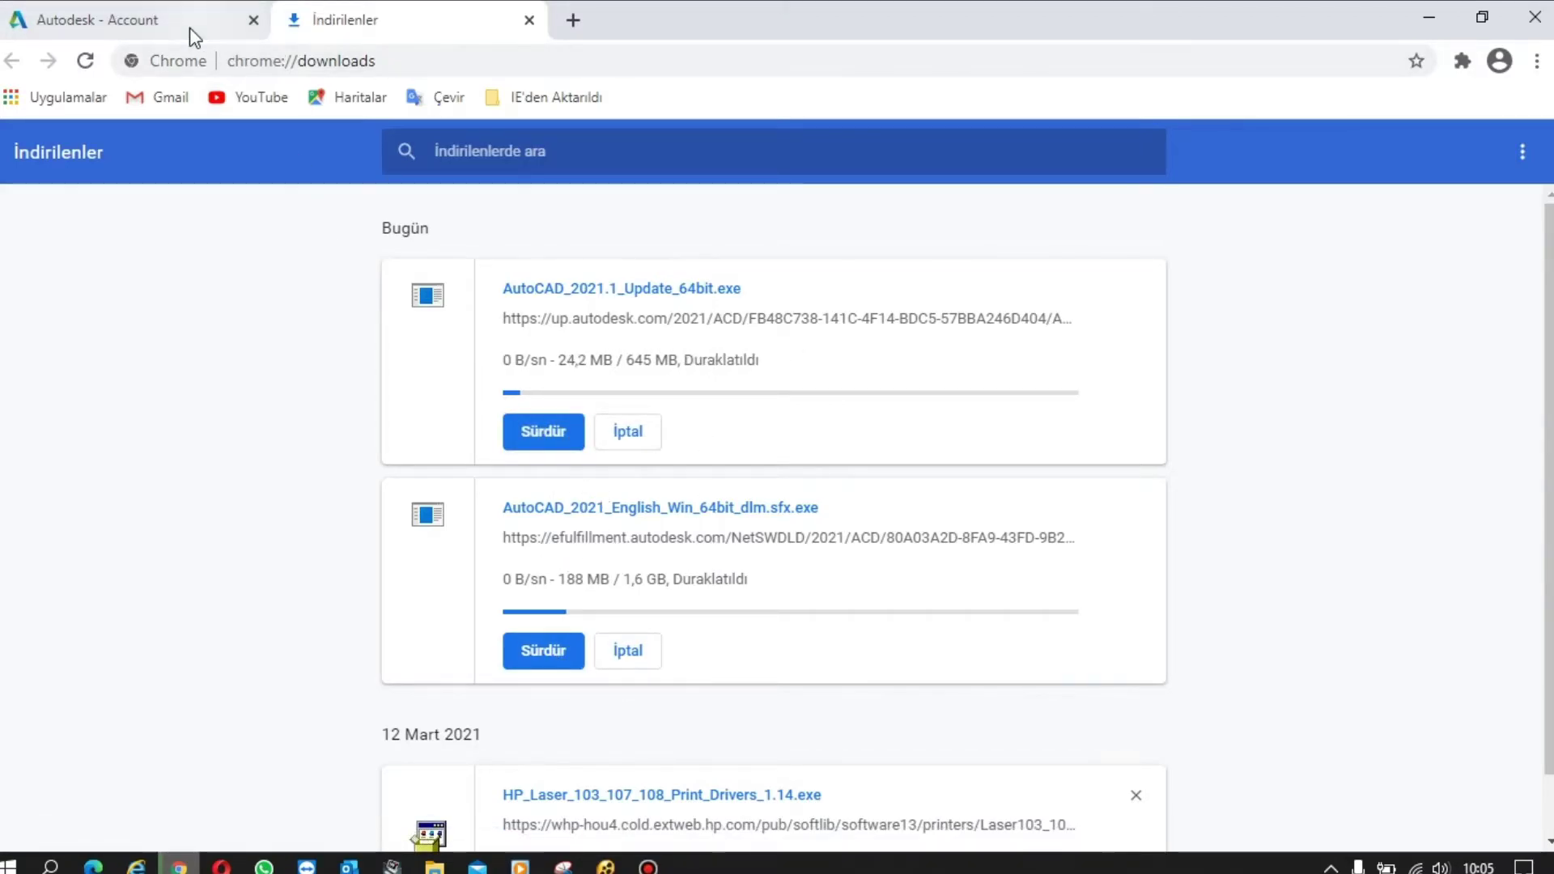
pyautogui.click(191, 26)
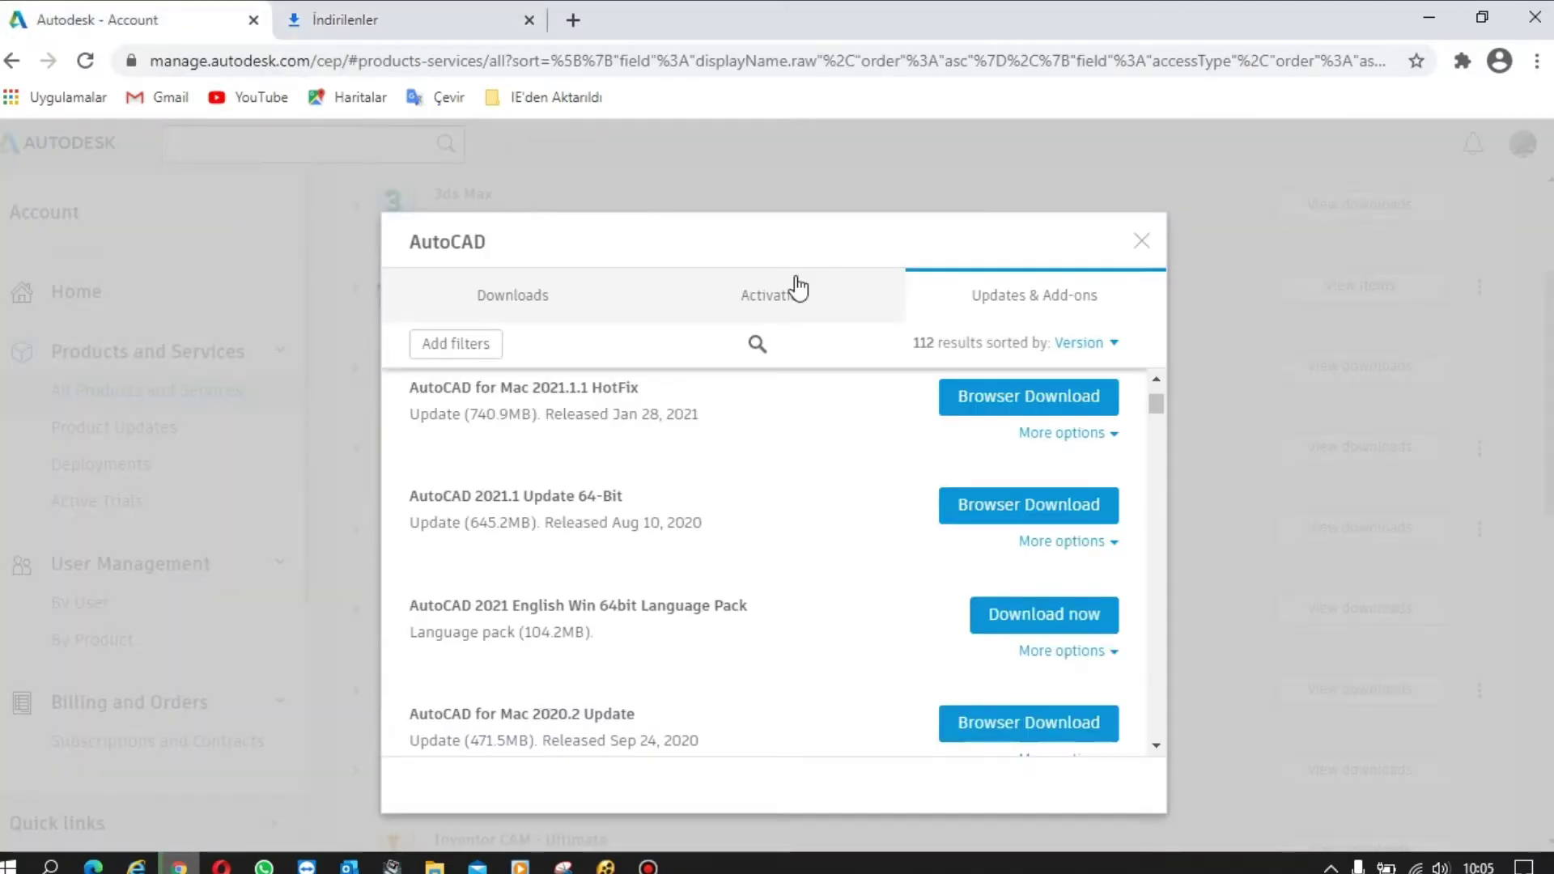
# - Close the AutoCAD downloads dialog and open User Management > By User
pyautogui.click(1141, 243)
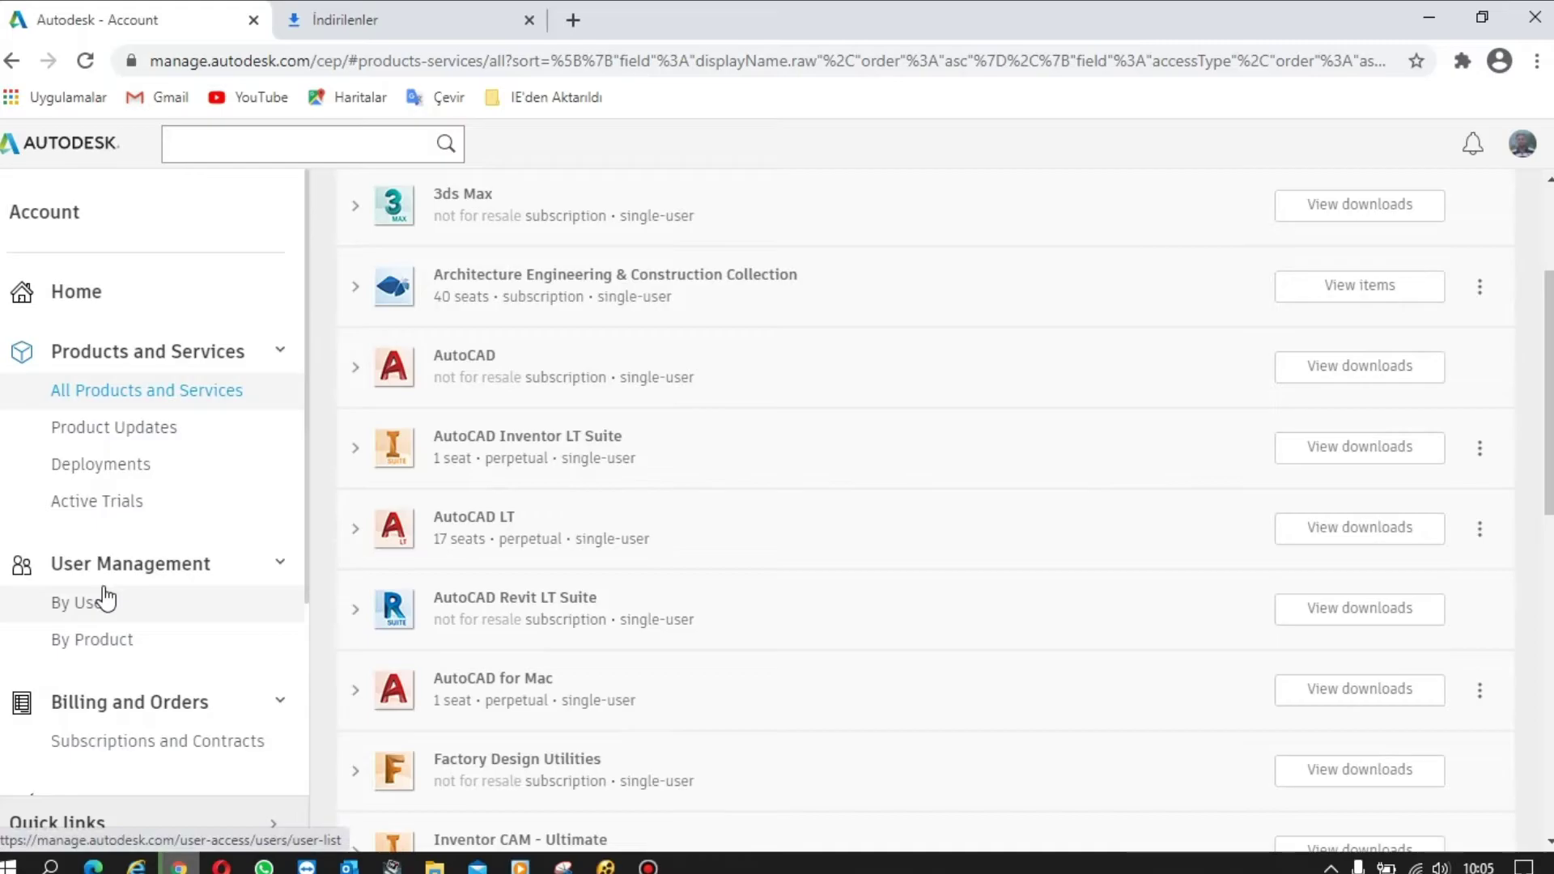
pyautogui.click(97, 613)
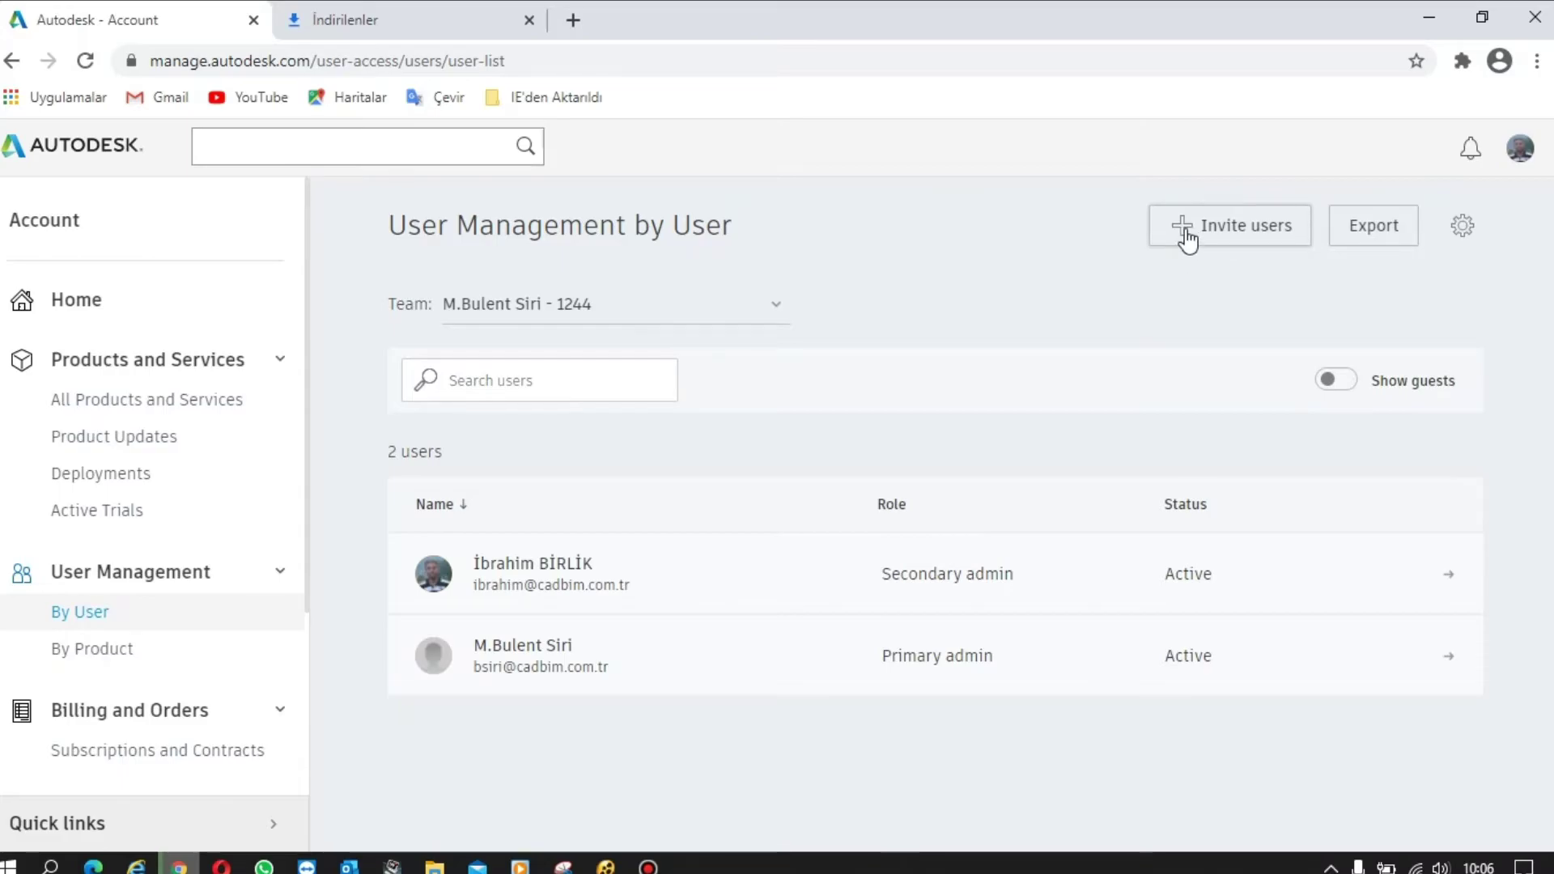
# - Send a single-user invite with the new user's first name, last name and company e-mail
pyautogui.click(1186, 234)
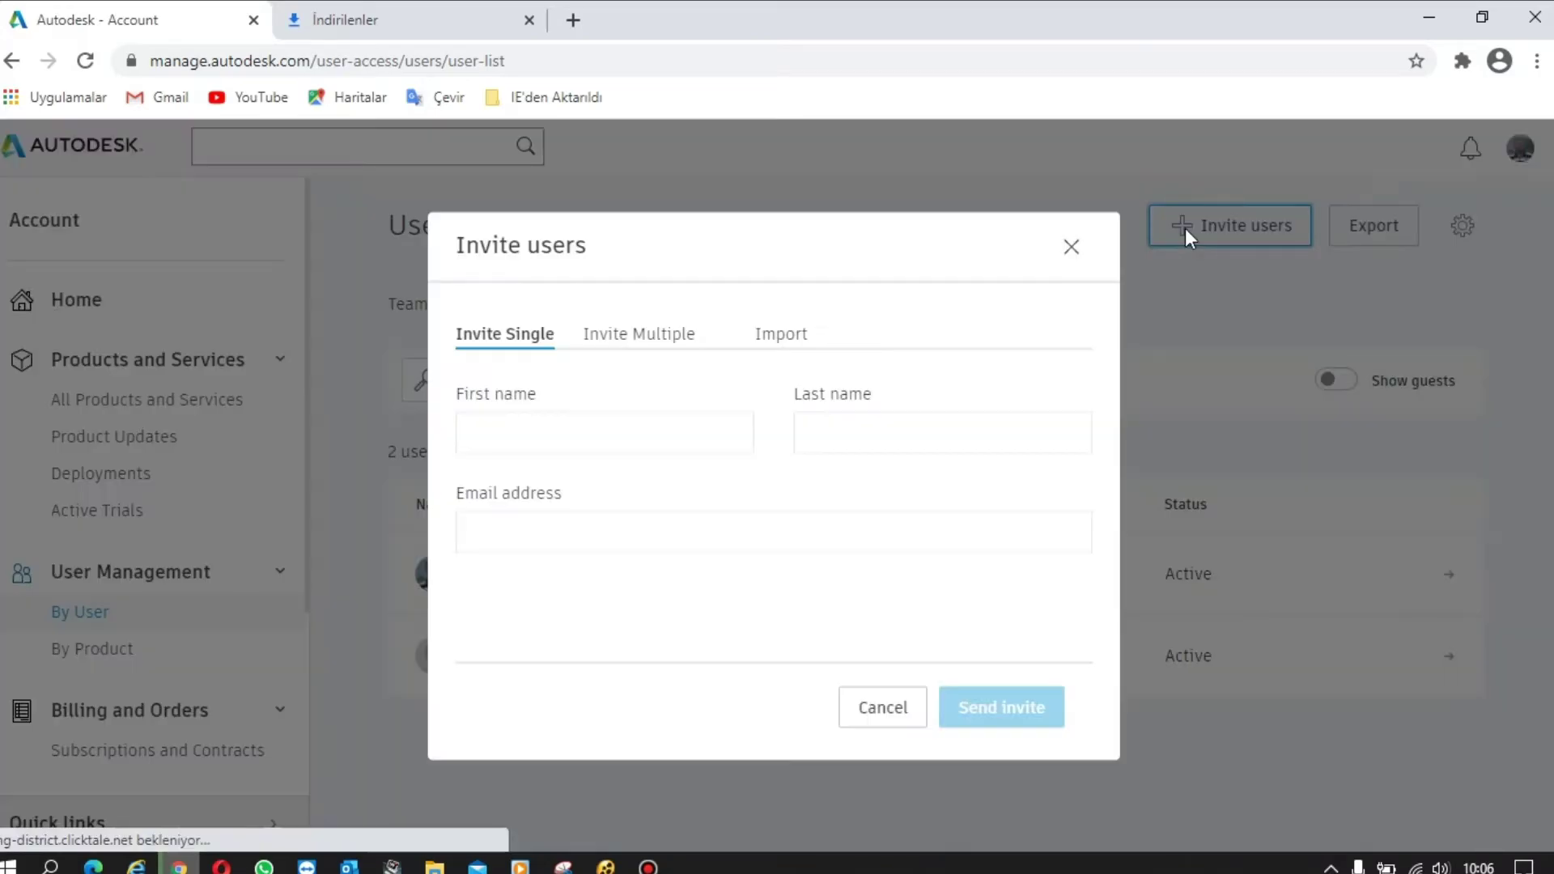
pyautogui.click(537, 423)
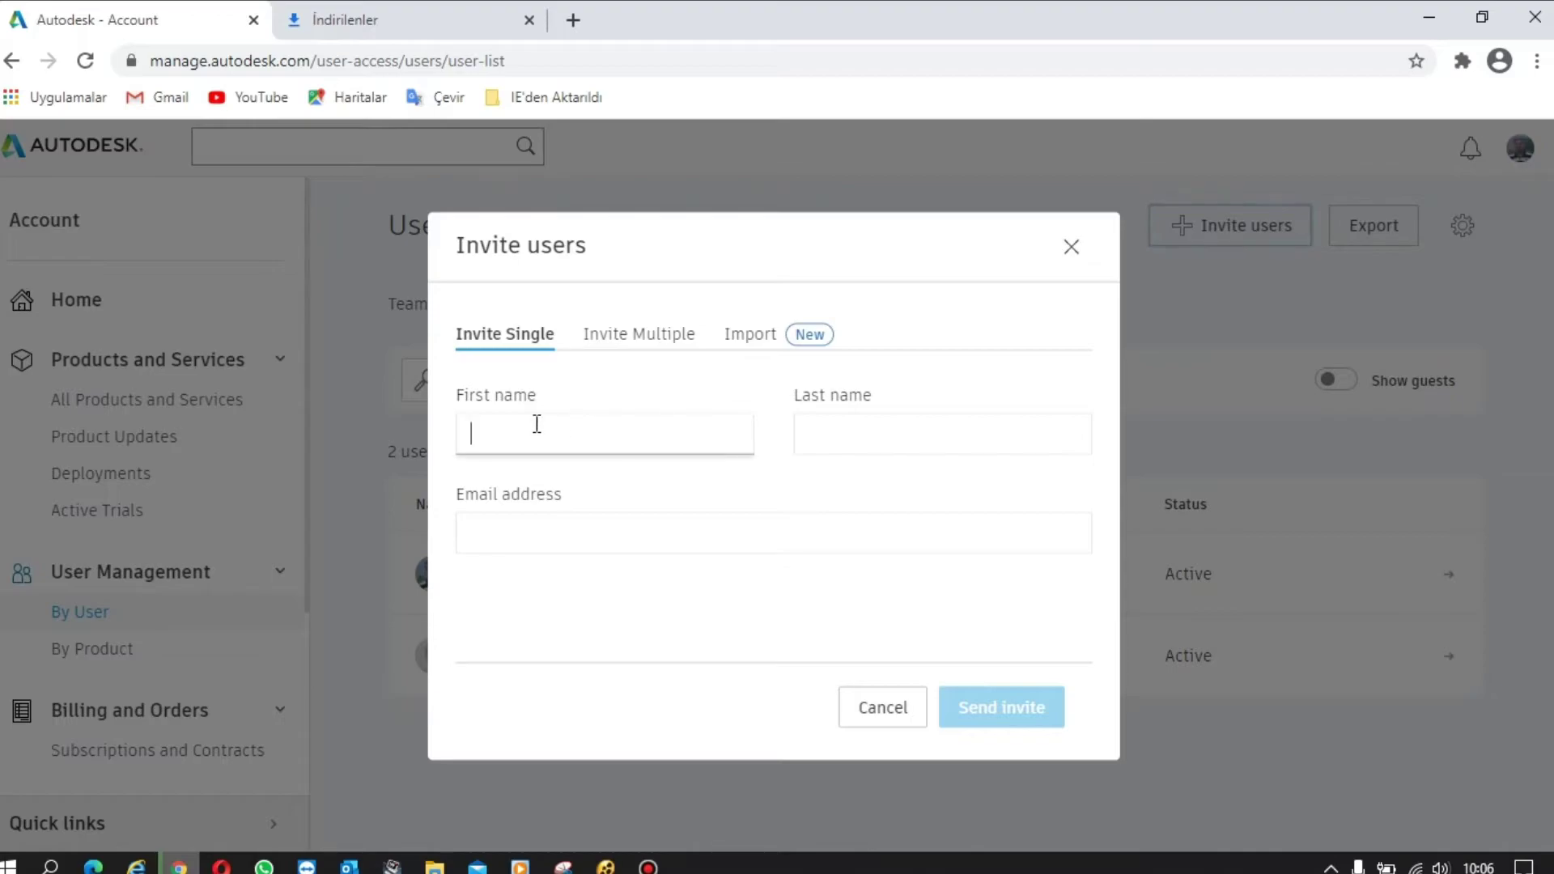
pyautogui.click(806, 431)
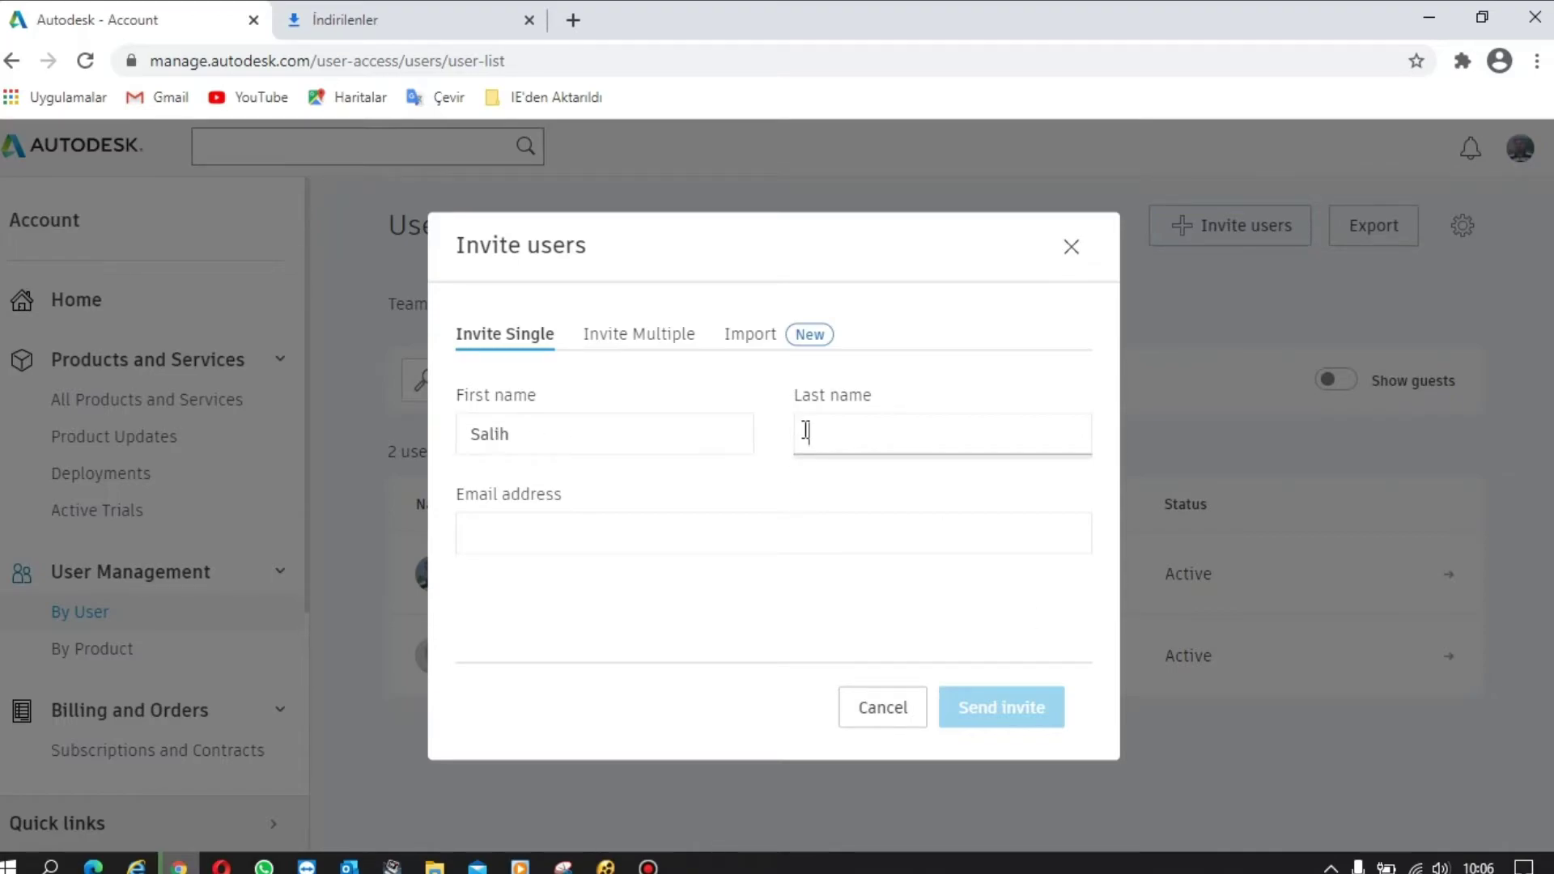
pyautogui.click(704, 548)
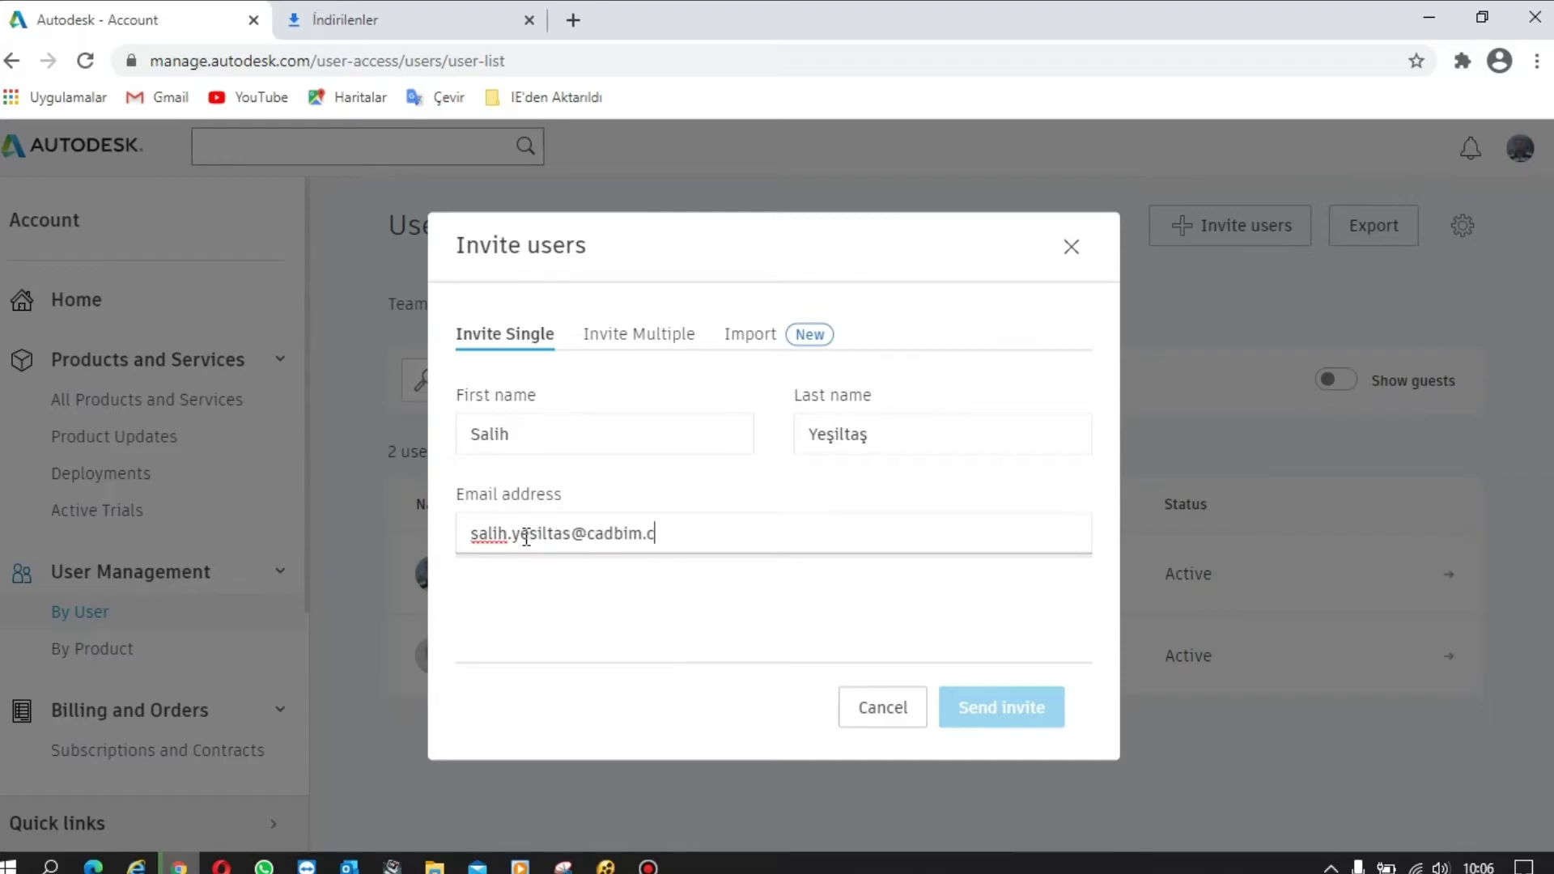
pyautogui.write('om.tr')
pyautogui.click(999, 722)
pyautogui.click(1001, 723)
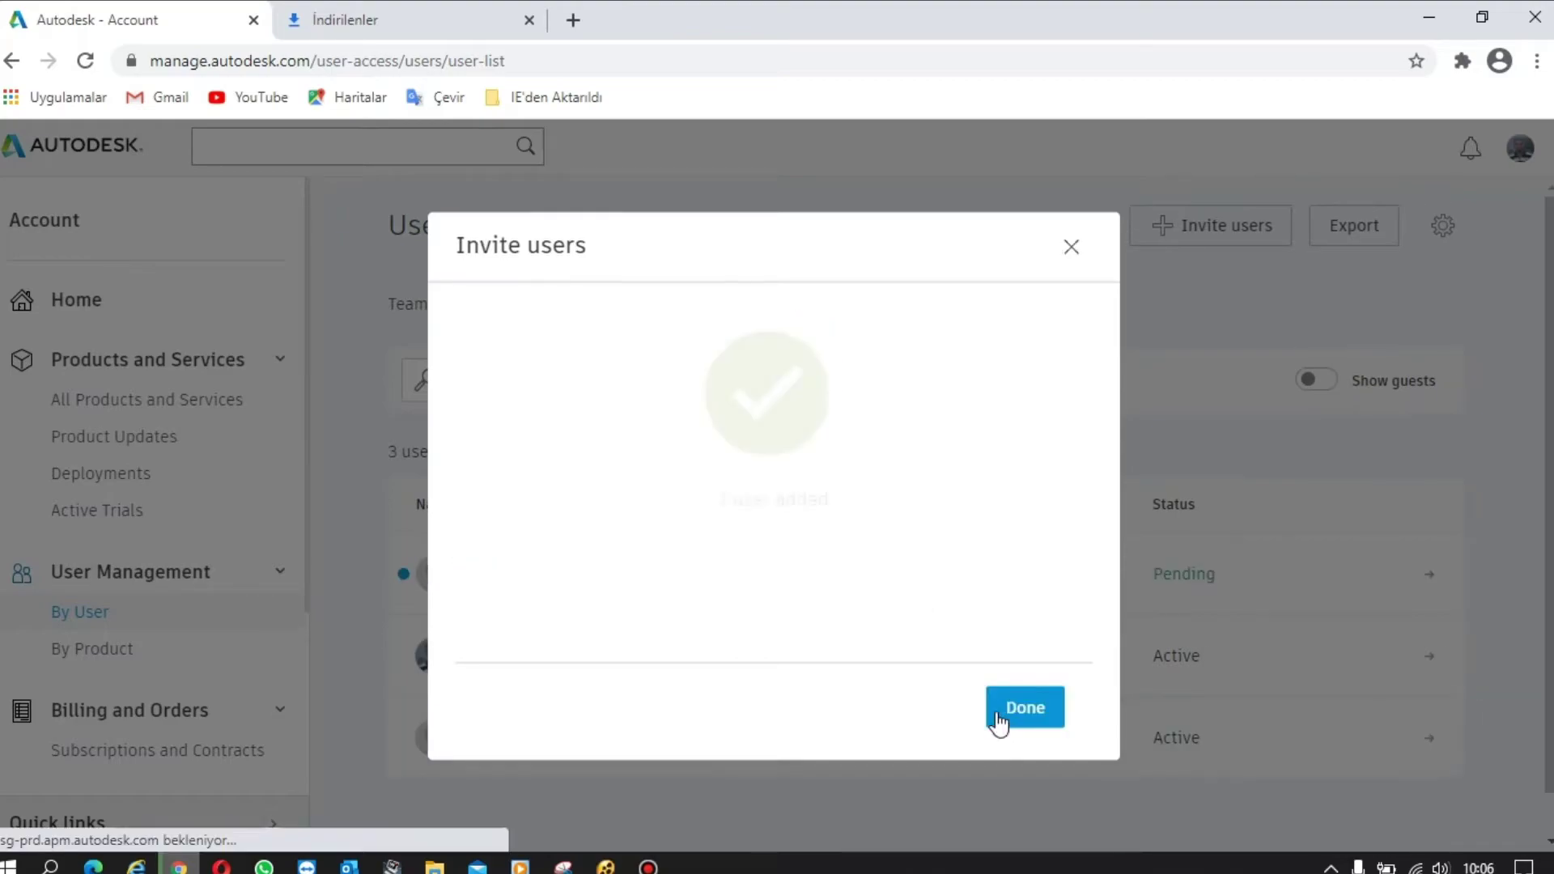
# - Close the invite confirmation with Done and open the pending user's details
pyautogui.click(1023, 709)
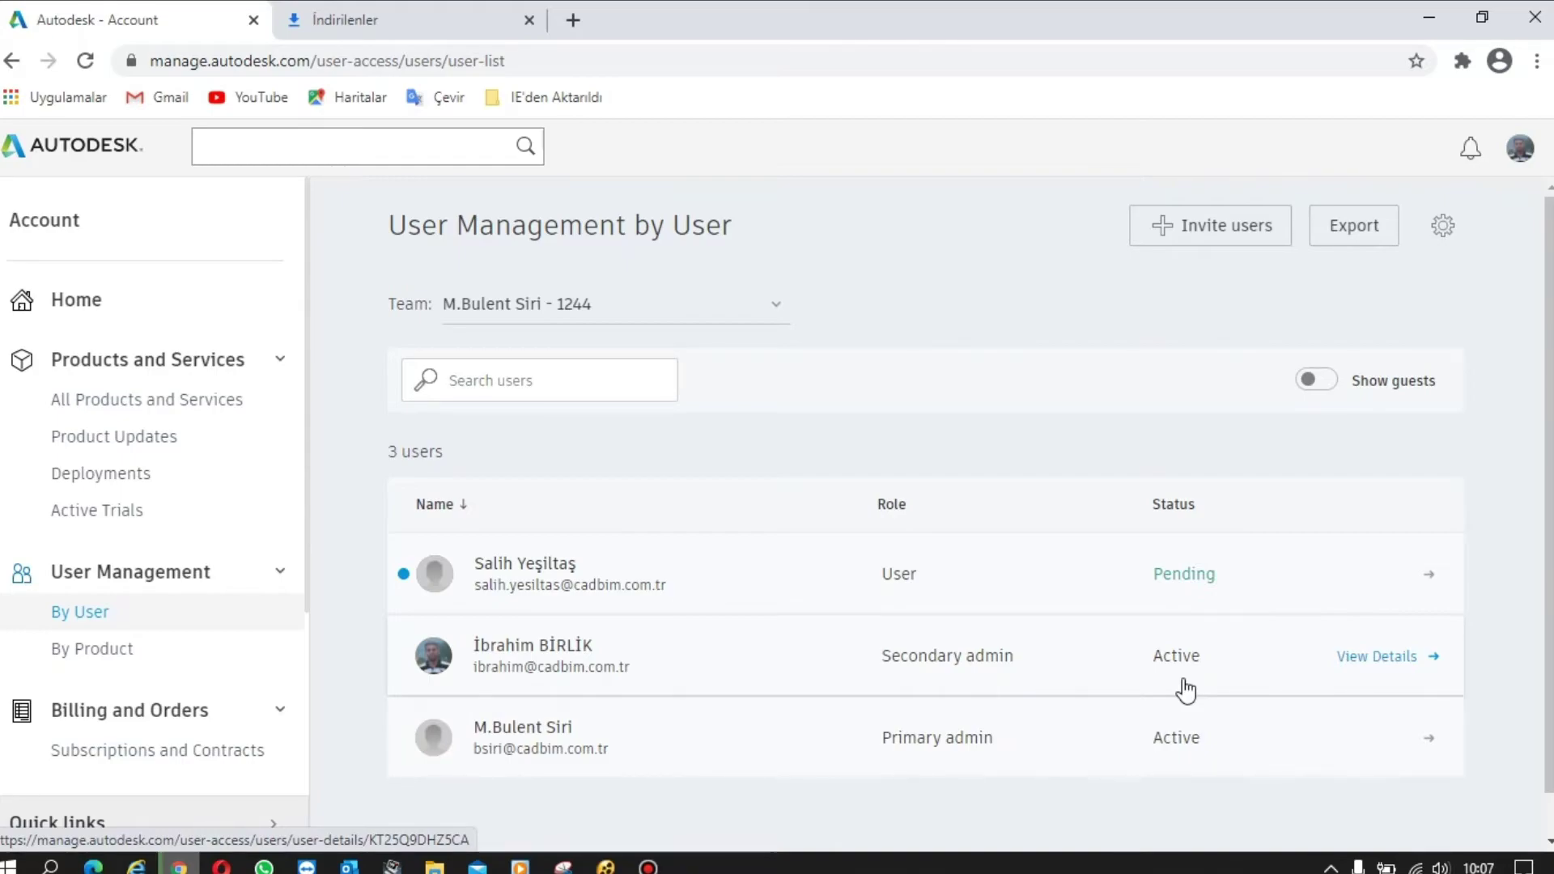
pyautogui.click(687, 595)
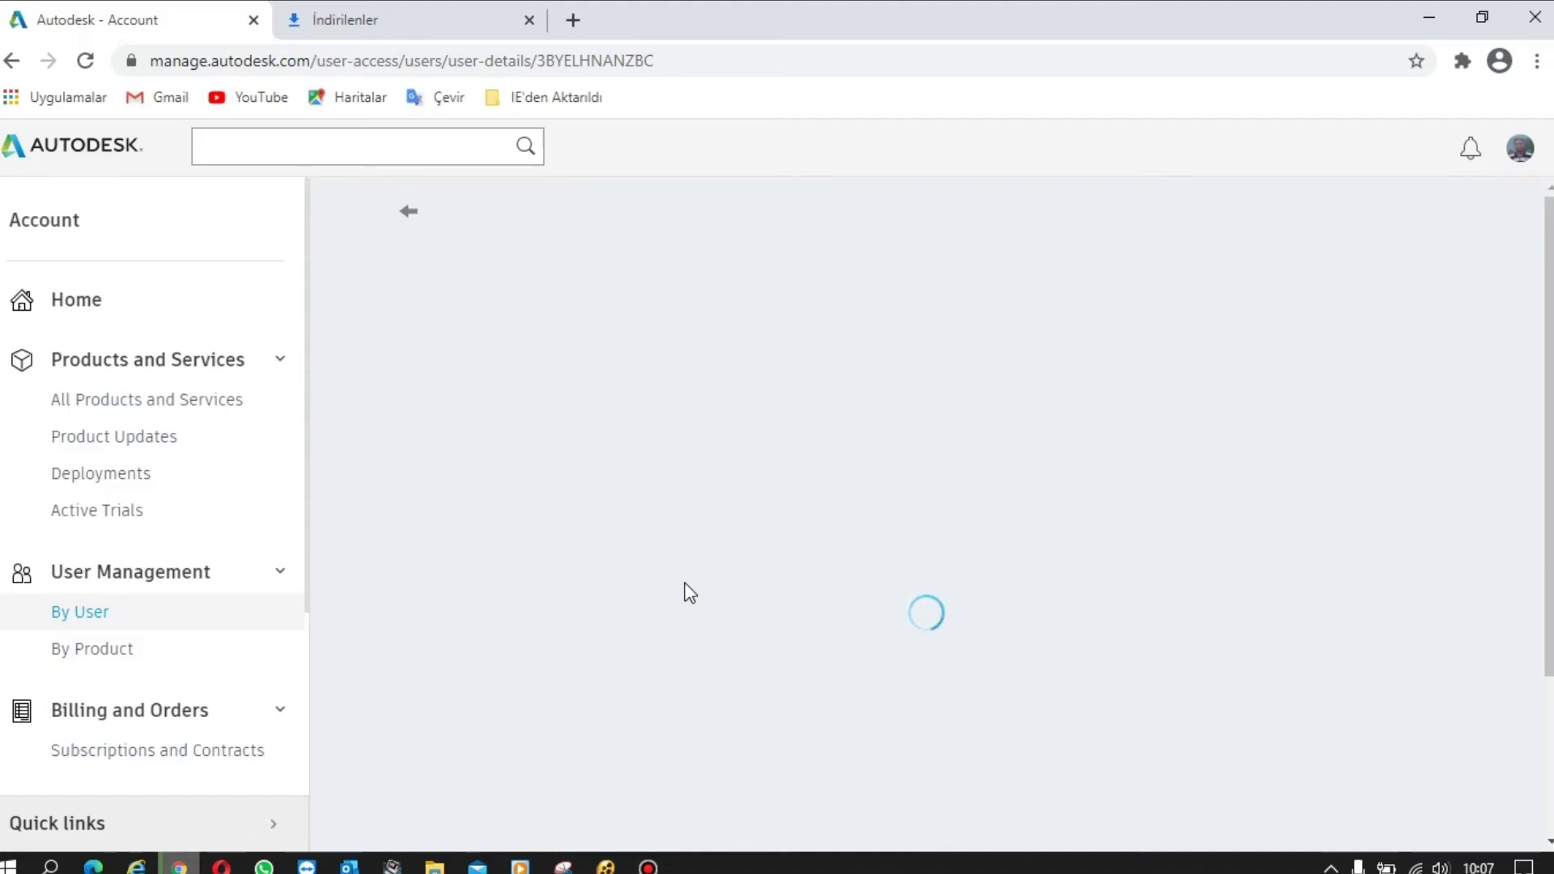
# - Assign Product Design & Manufacturing Collection to the new user, then go back to the user list
pyautogui.scroll(-4, 739, 565)
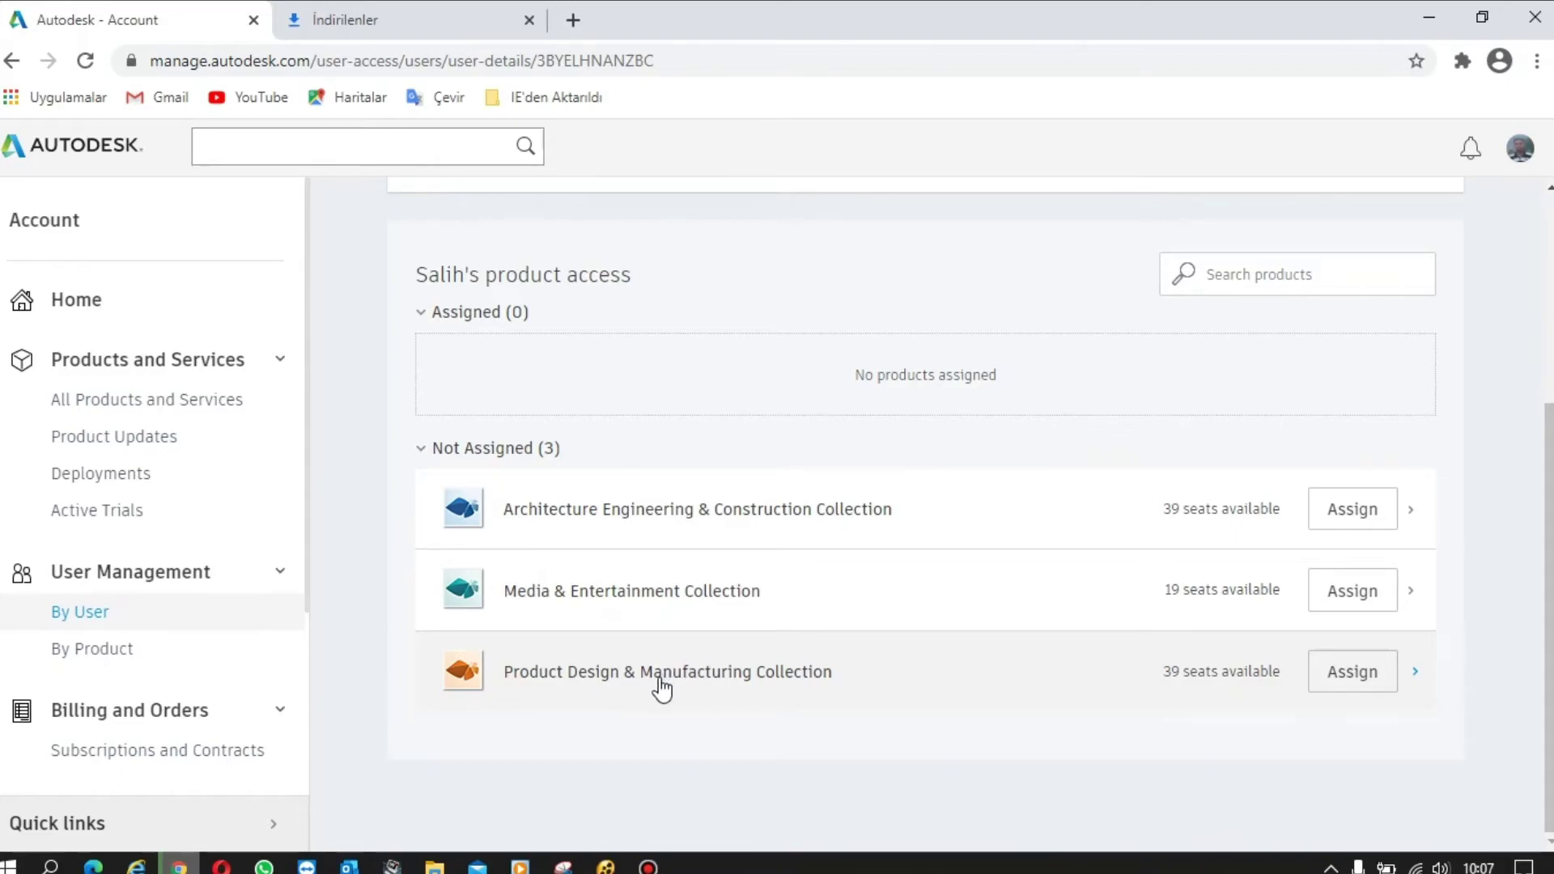
pyautogui.click(1348, 672)
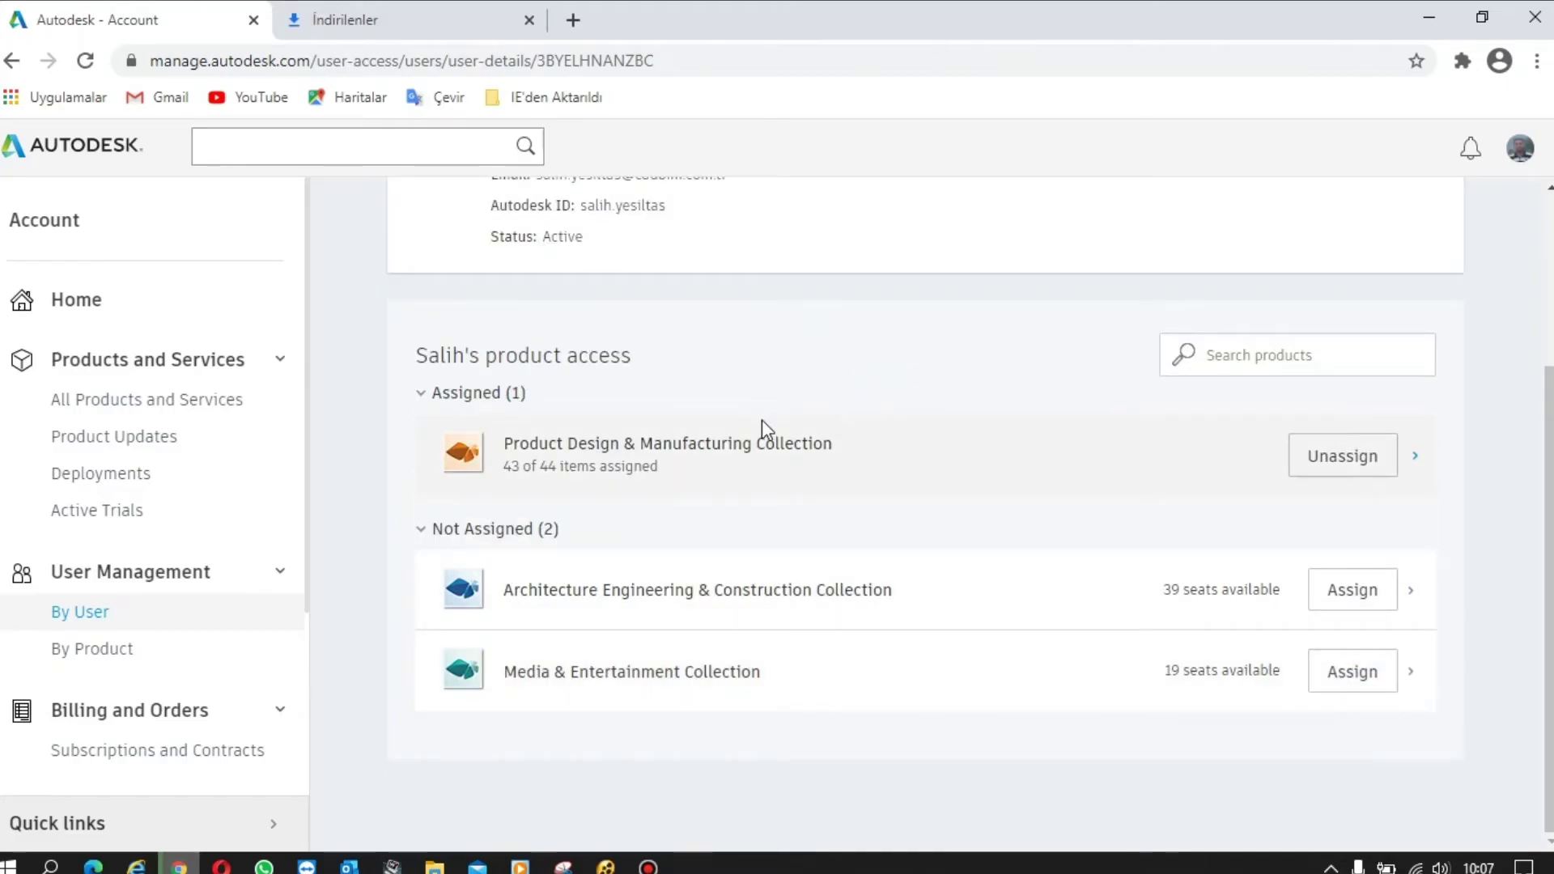
pyautogui.scroll(3, 655, 502)
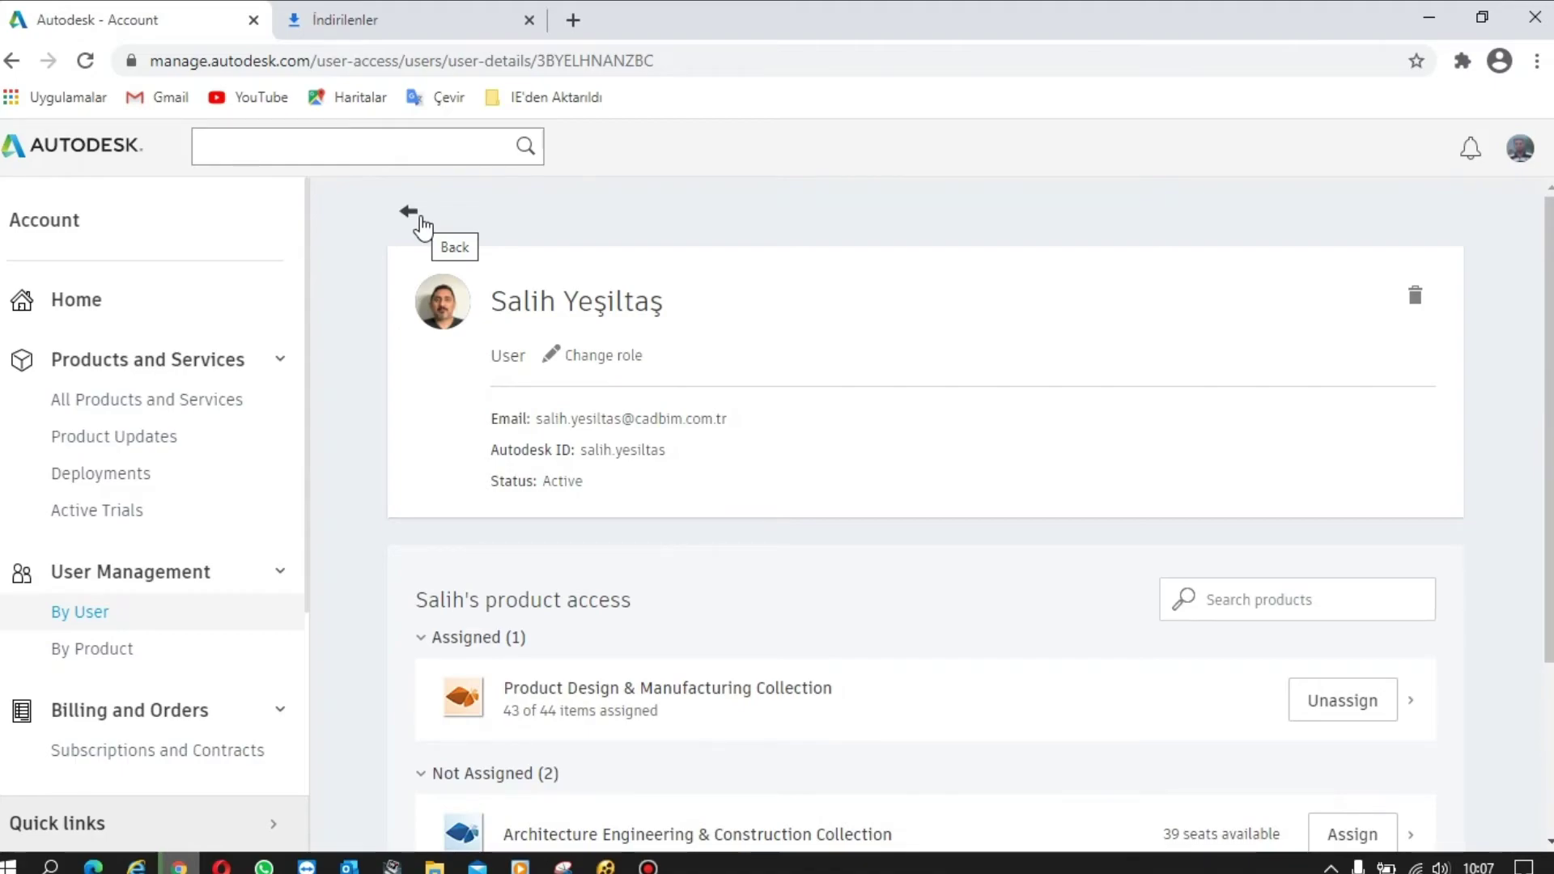
pyautogui.click(420, 218)
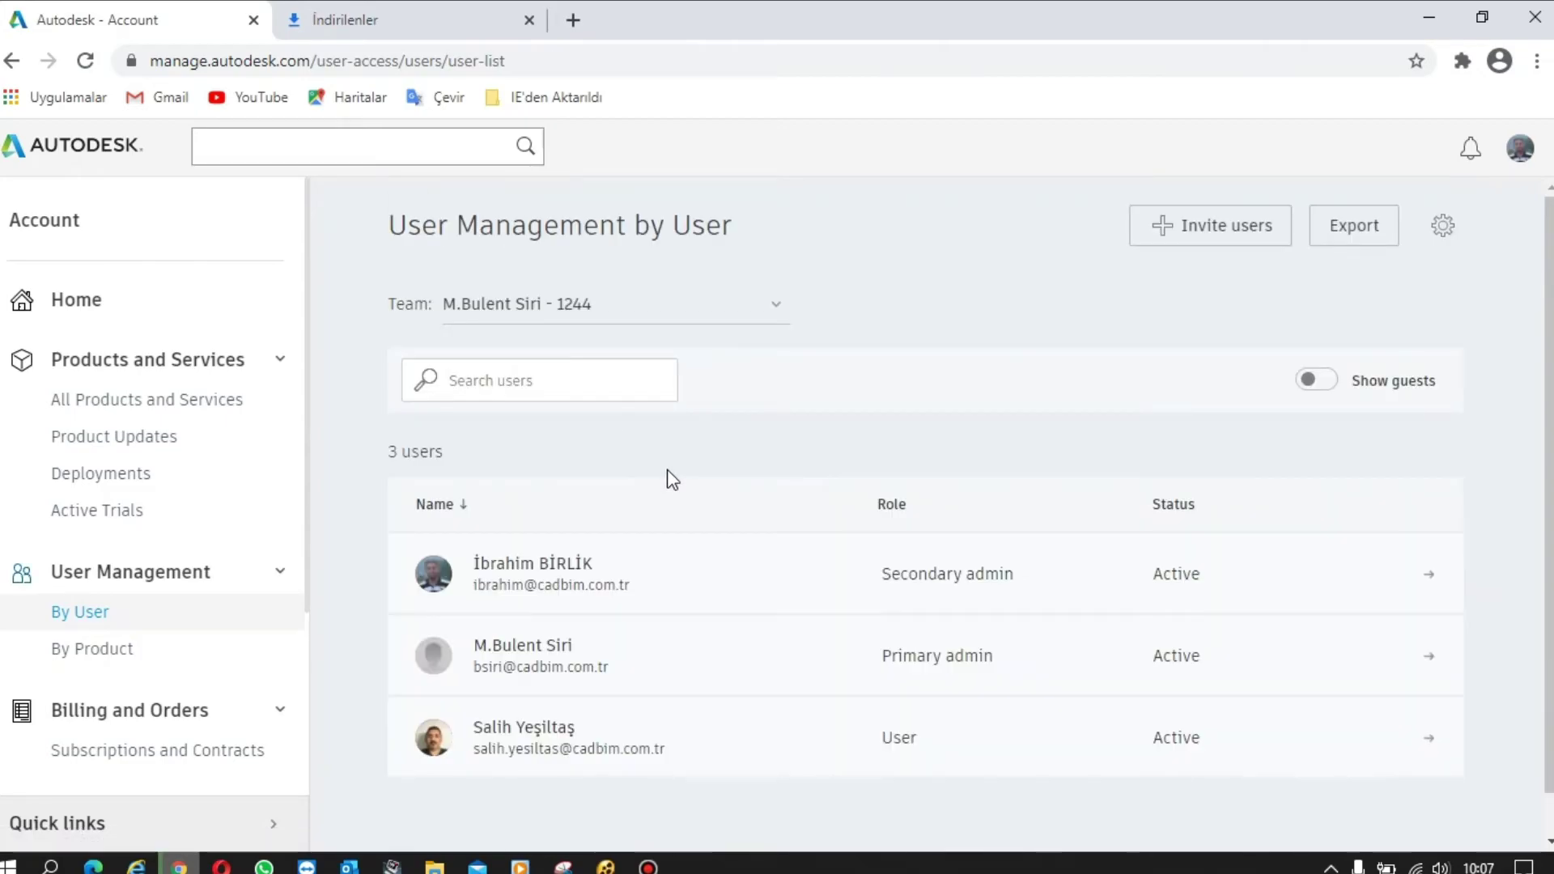
pyautogui.scroll(-1, 721, 489)
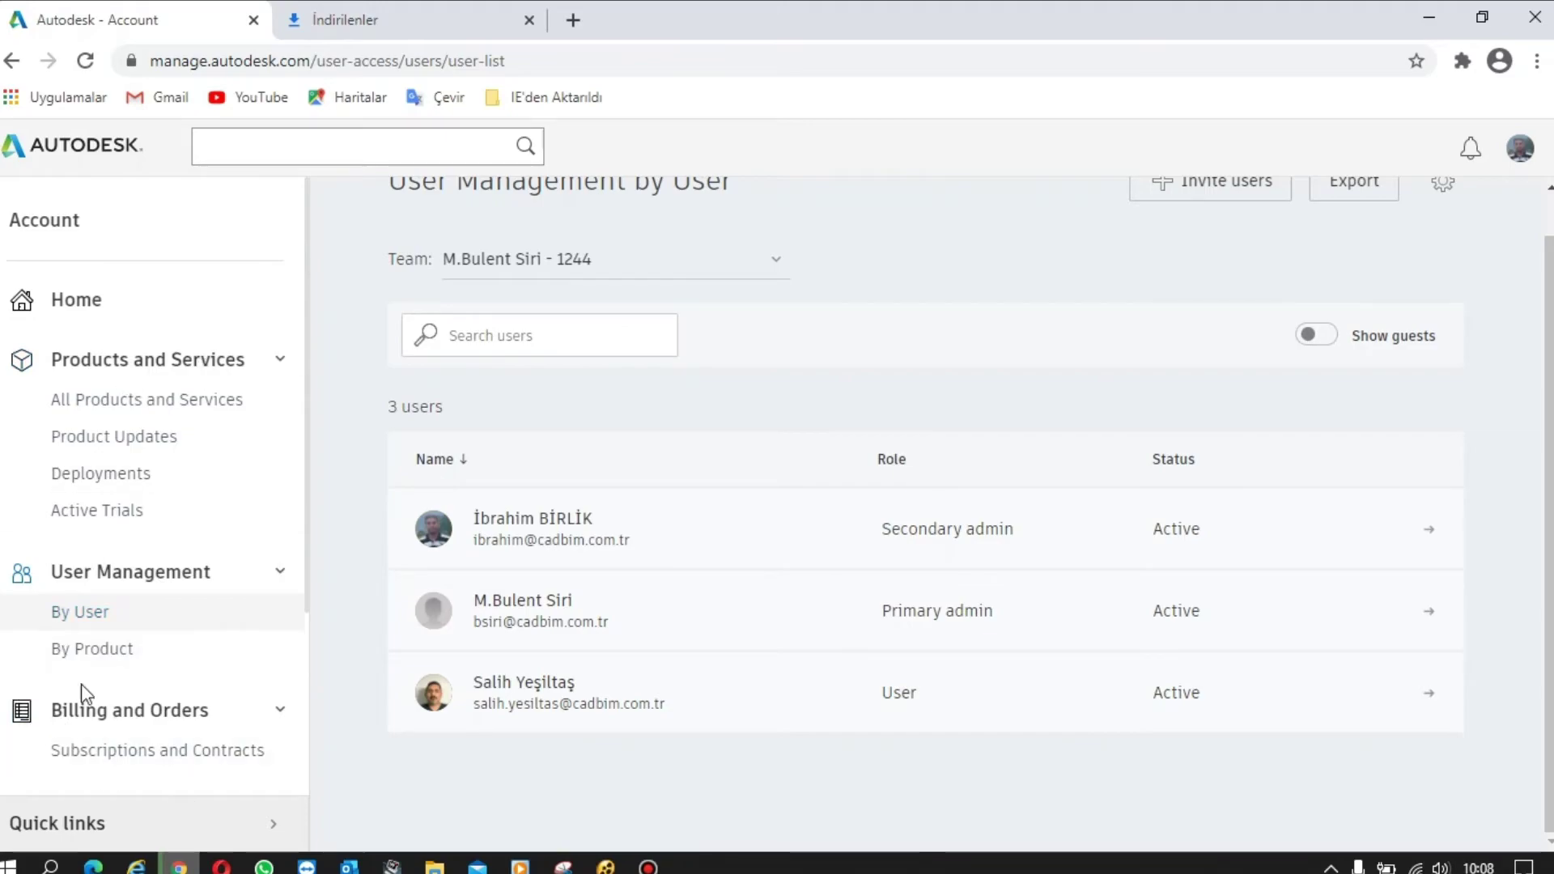
pyautogui.moveTo(686, 723)
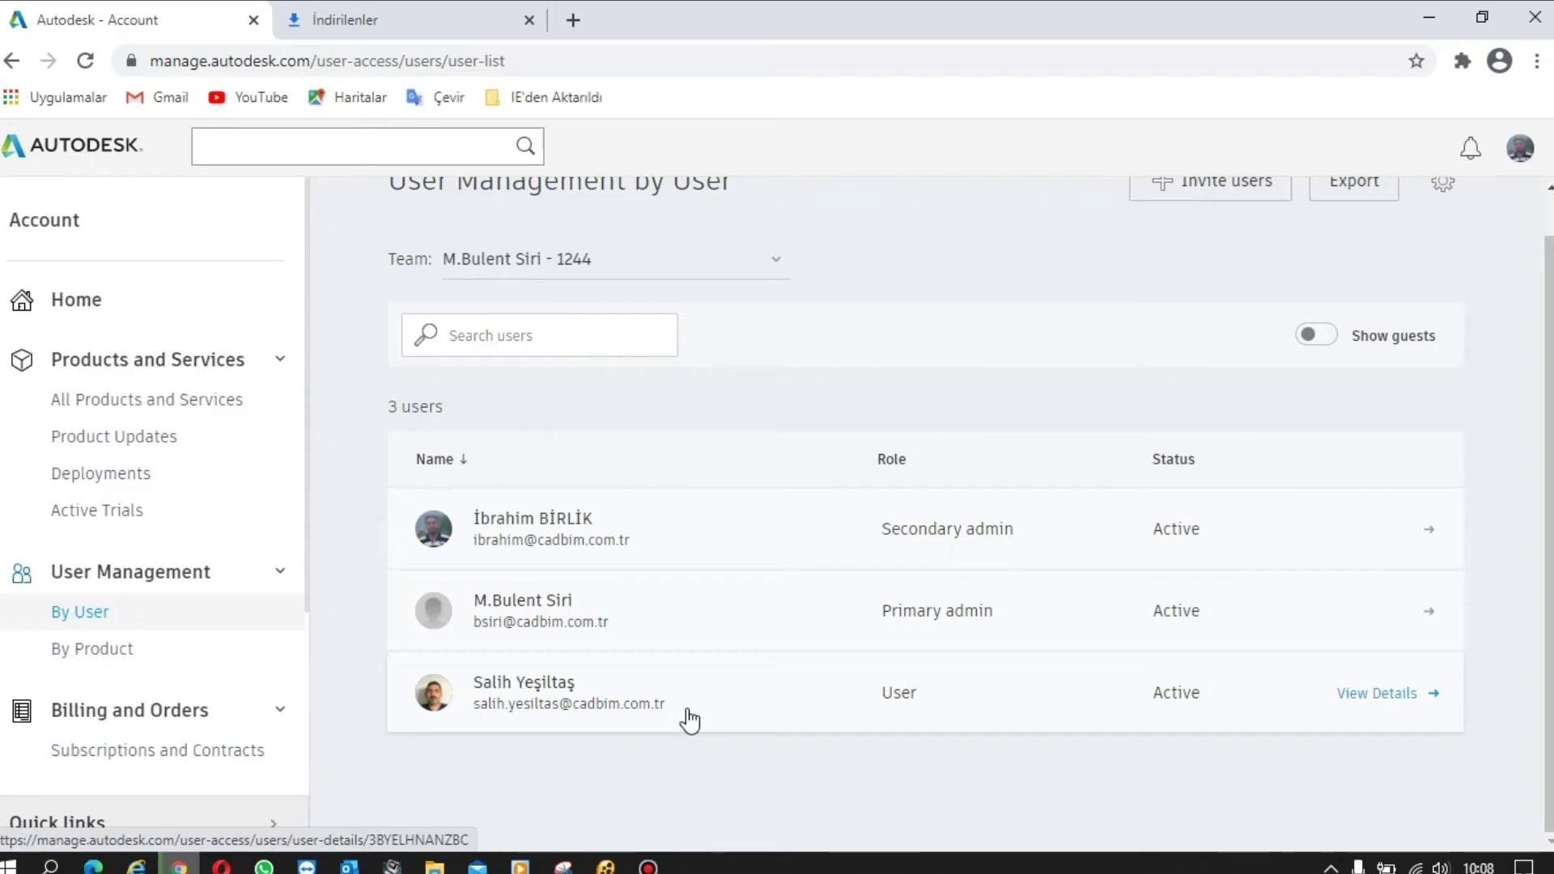
# - Check the new user's role options and keep the role as User, leaving Product Design & Manufacturing Collection assigned
pyautogui.click(612, 706)
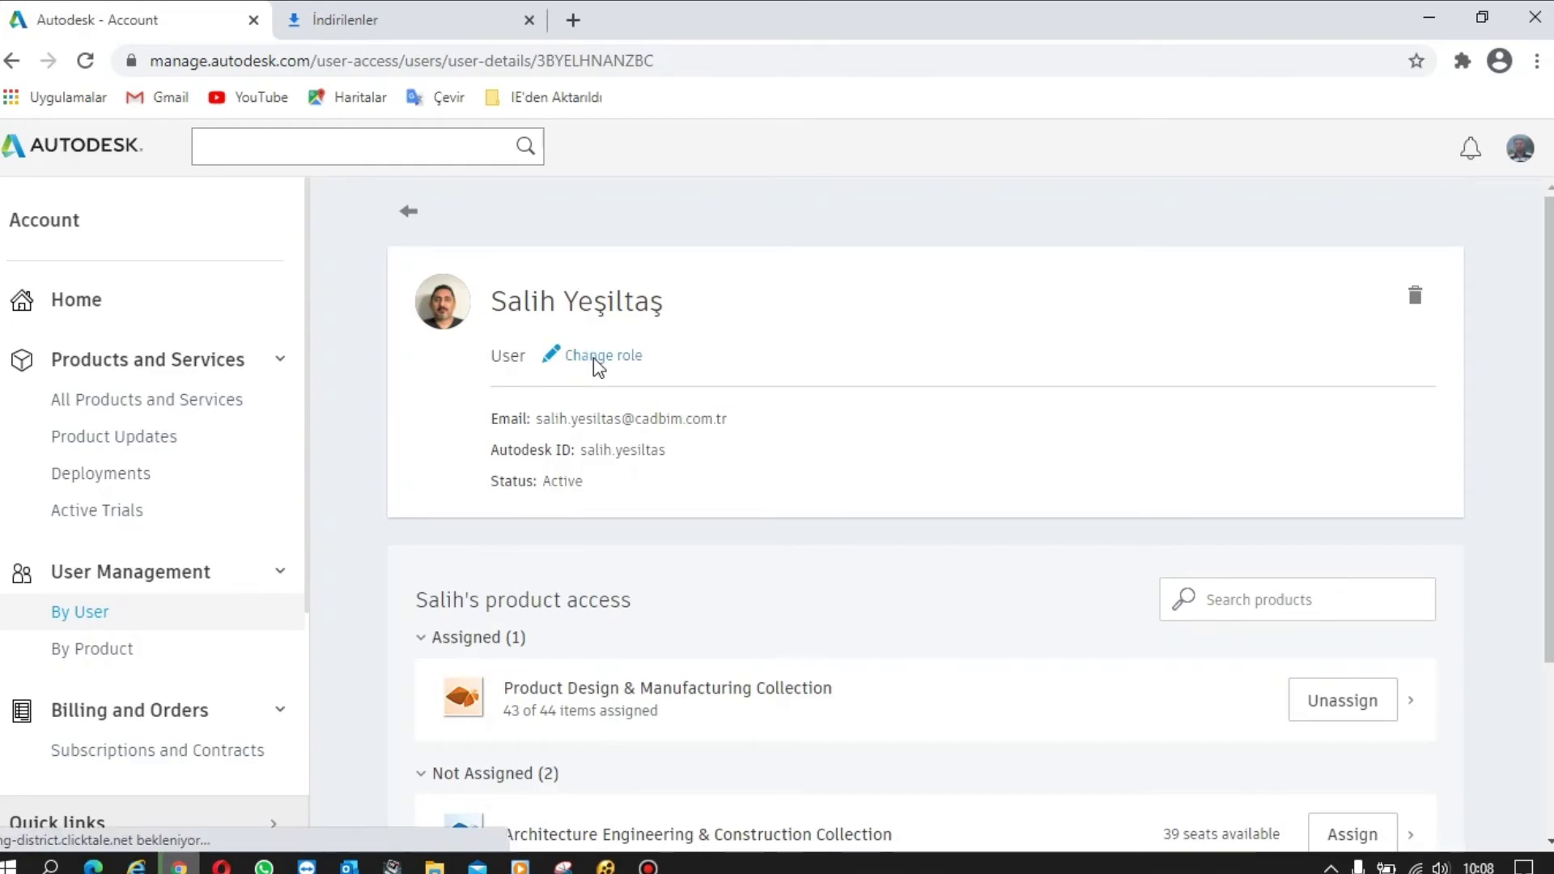
pyautogui.click(593, 359)
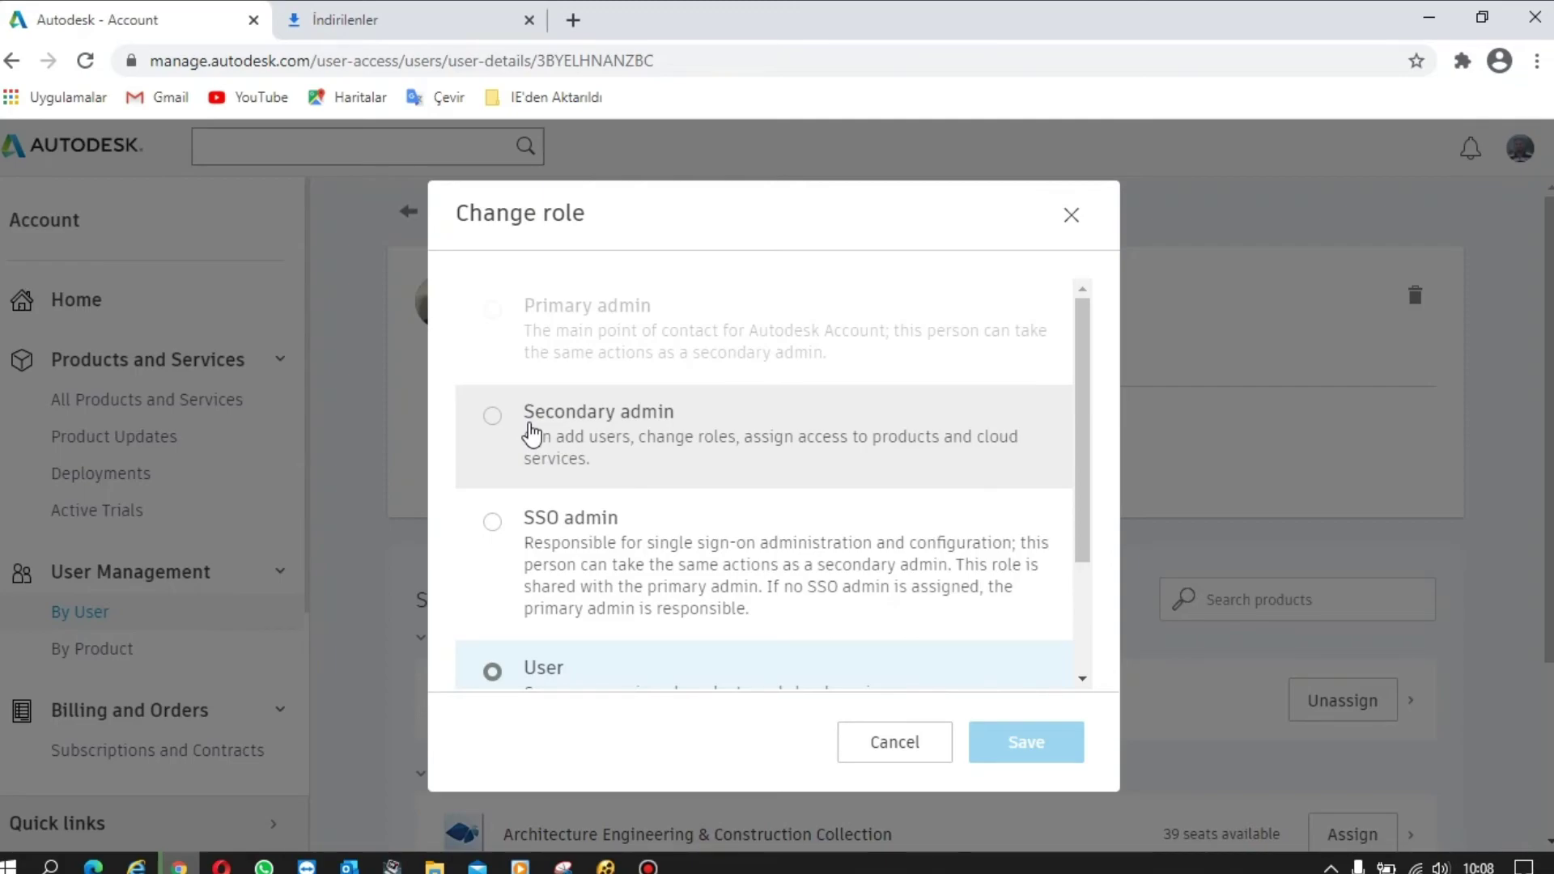
pyautogui.click(1072, 216)
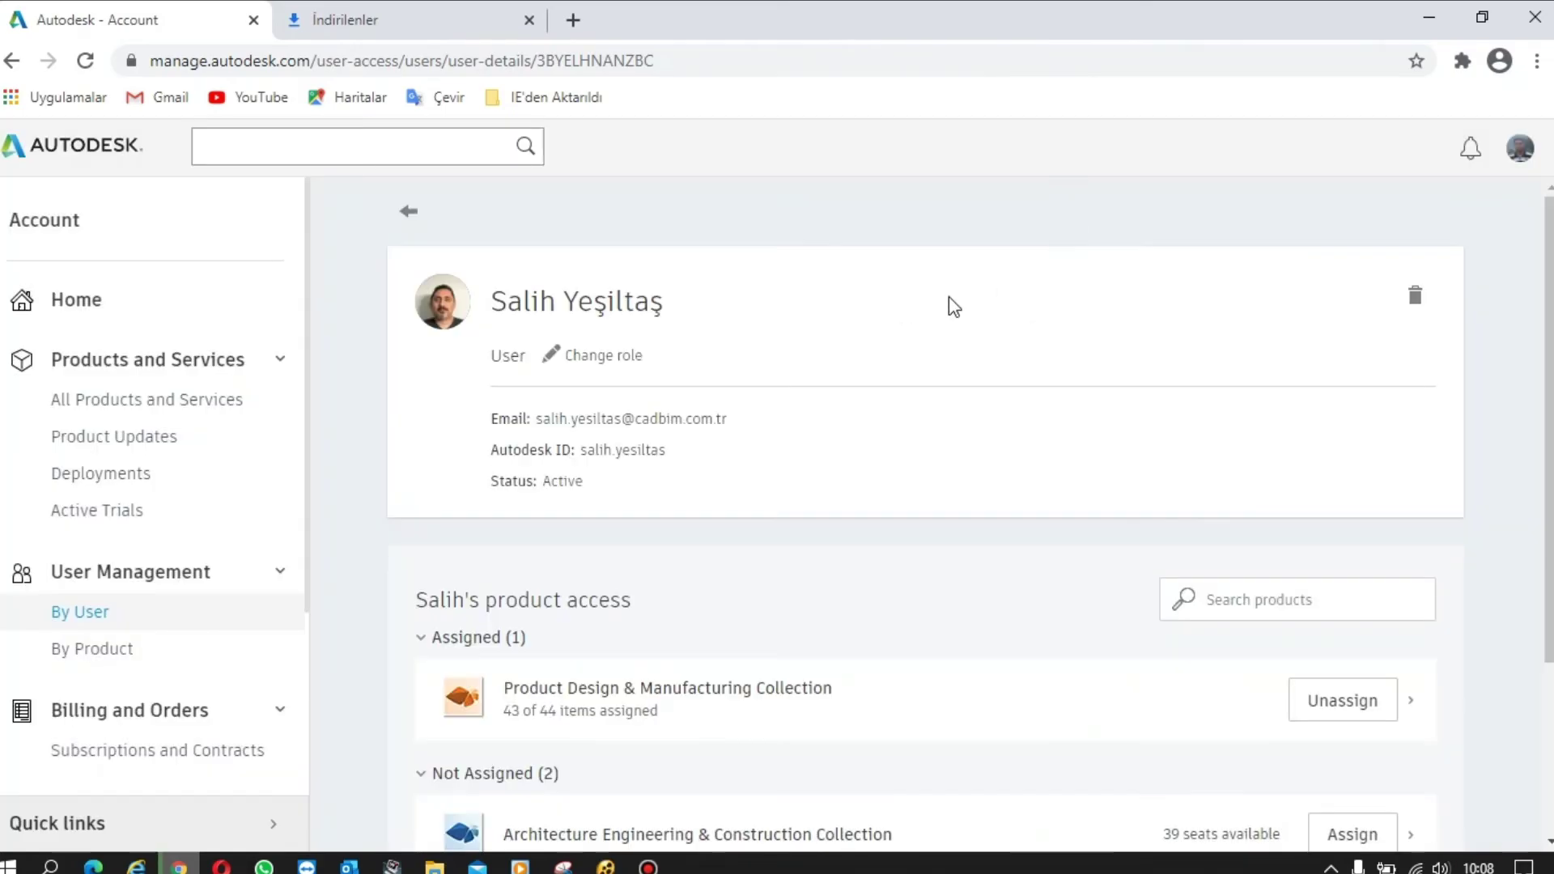
pyautogui.scroll(-3, 718, 458)
pyautogui.scroll(-2, 197, 599)
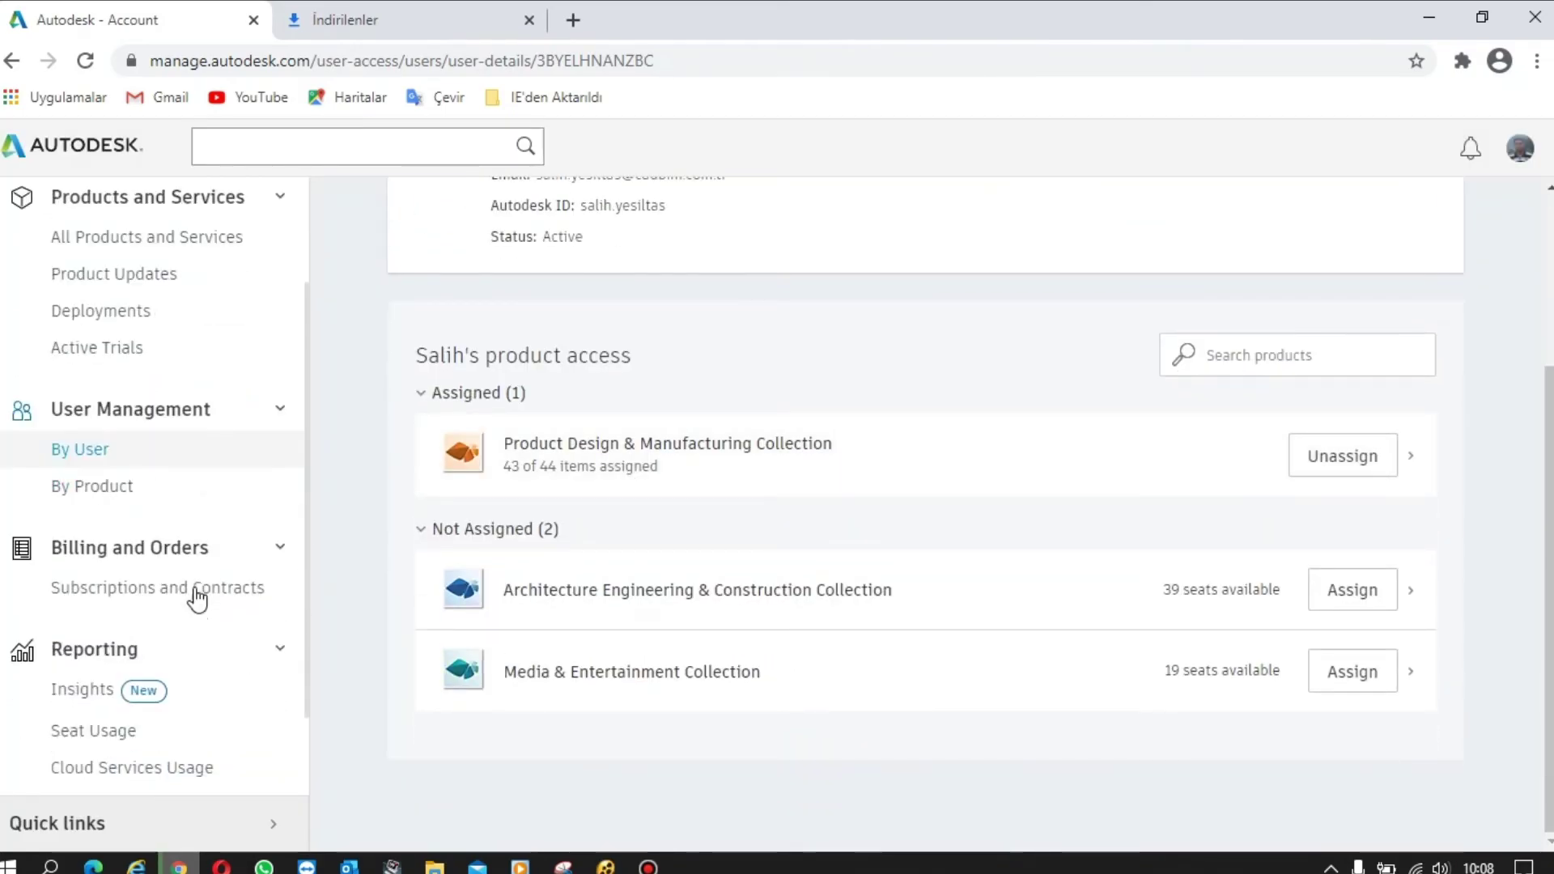
pyautogui.scroll(-2, 197, 599)
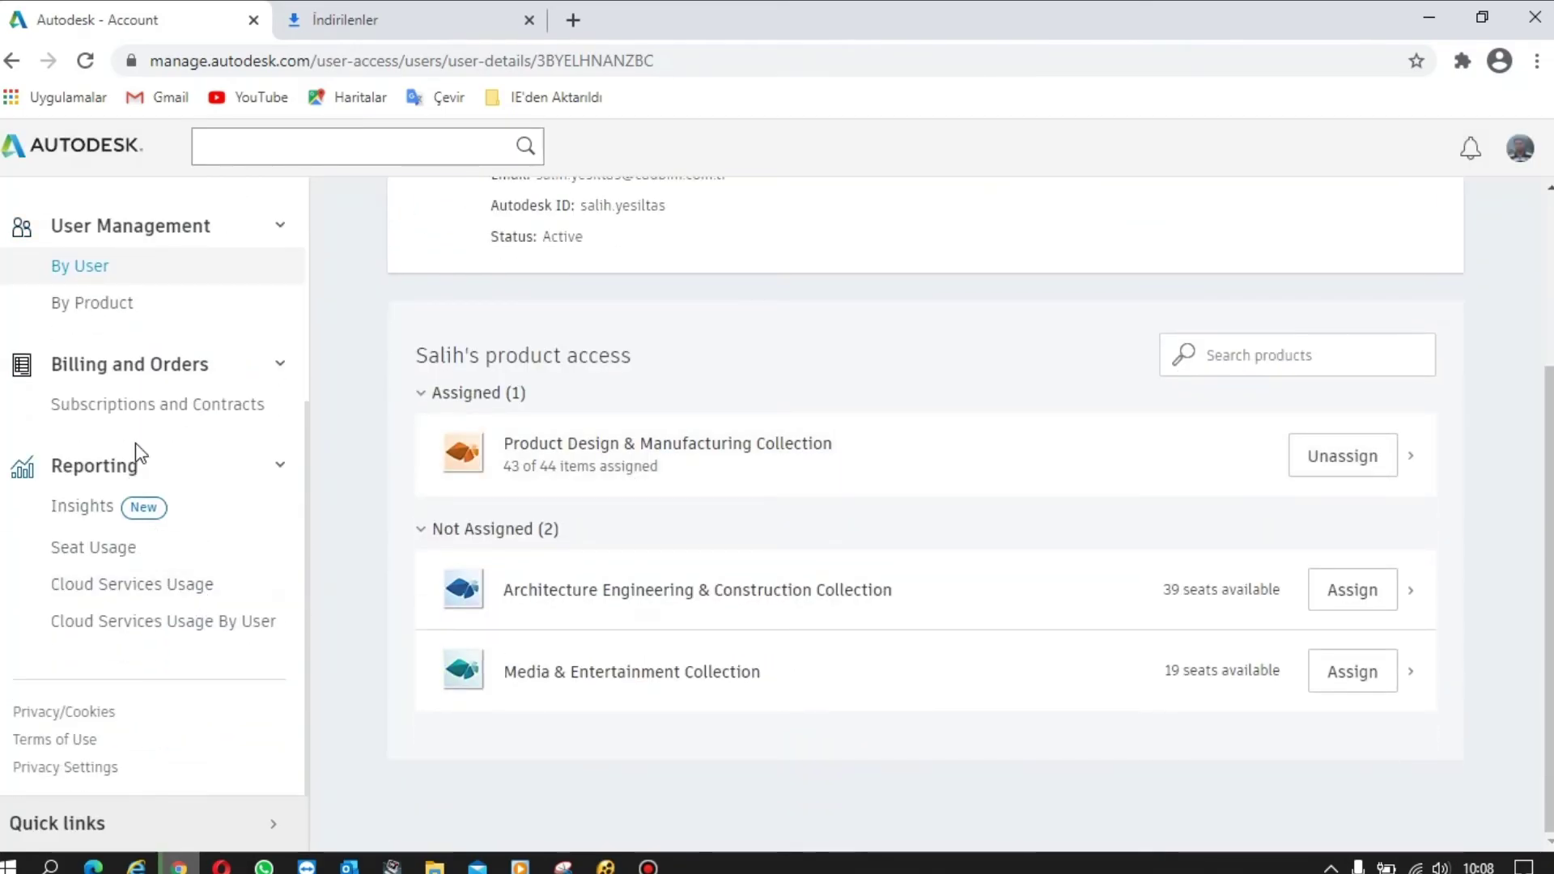
# - Browse the four subscriptions on Subscriptions and Contracts, with seats and Aug 17, 2023 expiry, then stop recording
pyautogui.click(195, 407)
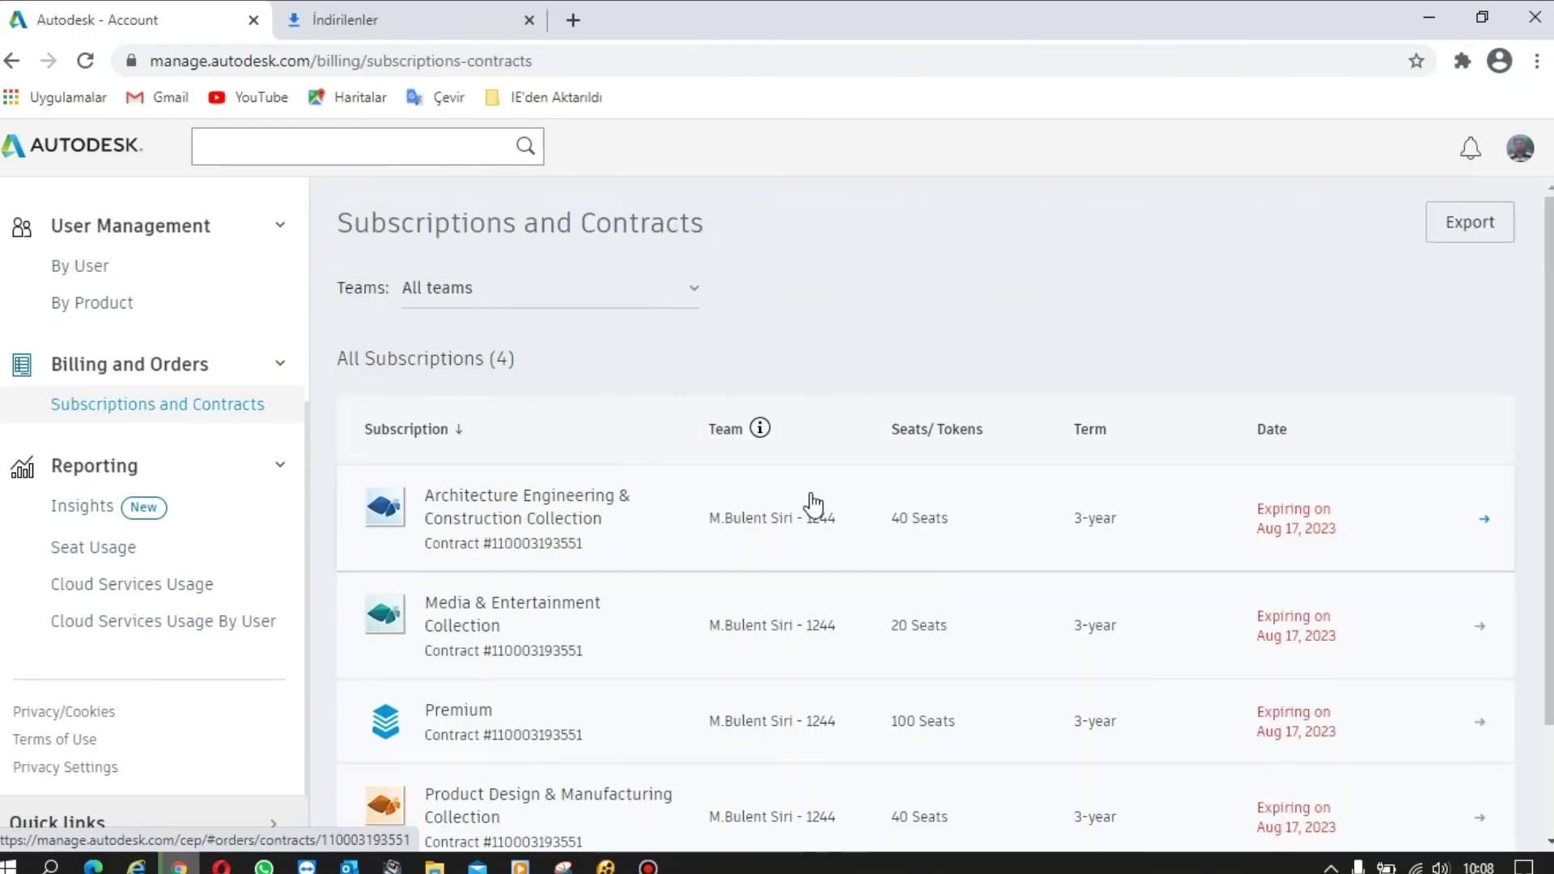
pyautogui.scroll(-2, 813, 506)
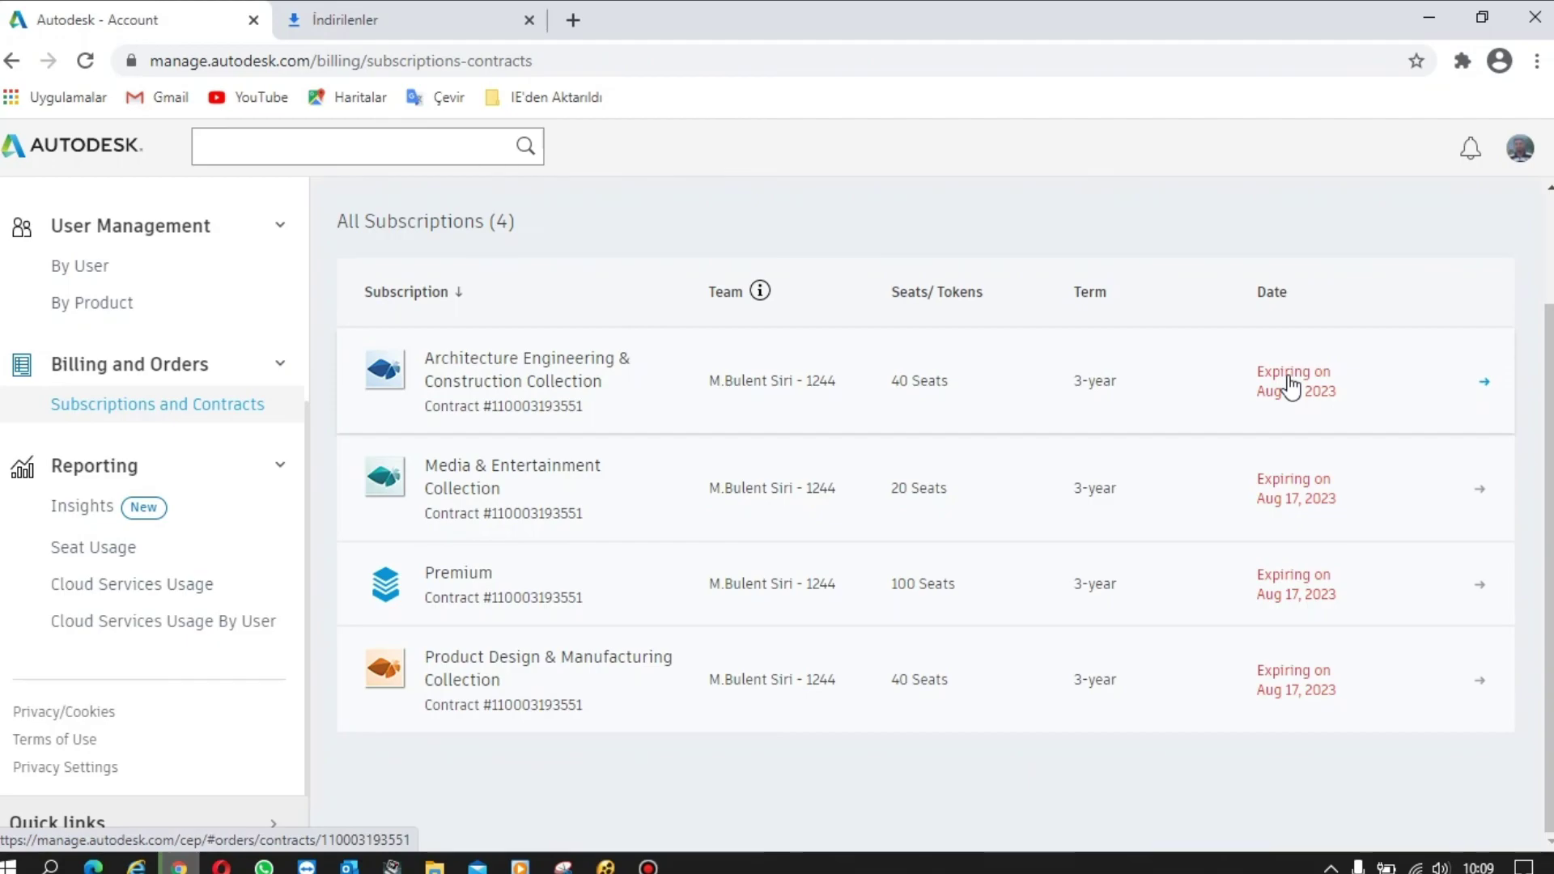
pyautogui.scroll(4, 173, 572)
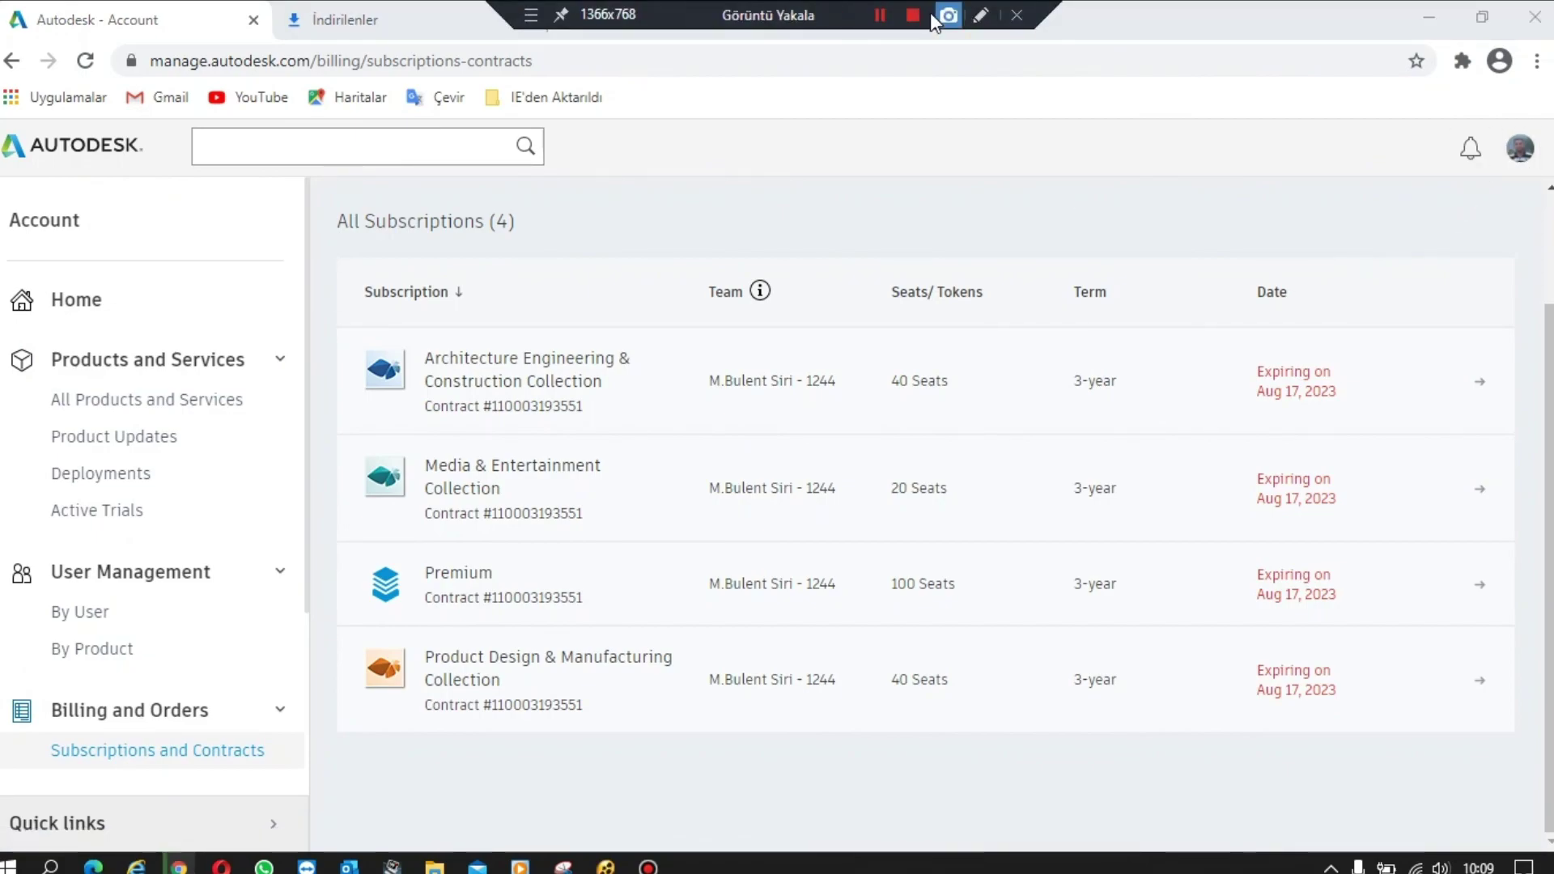
pyautogui.click(908, 15)
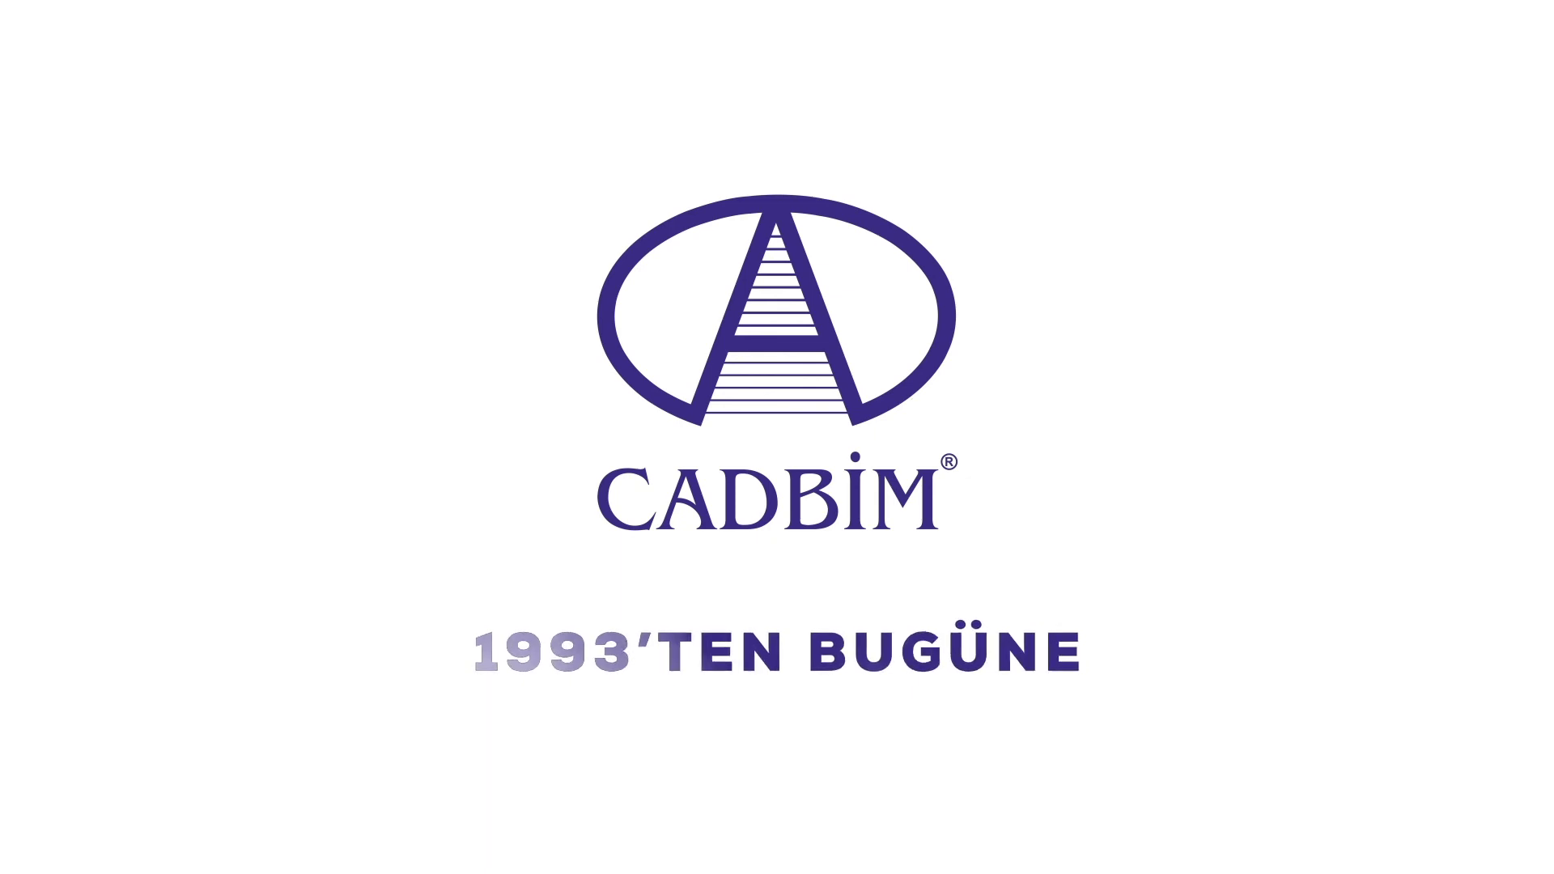